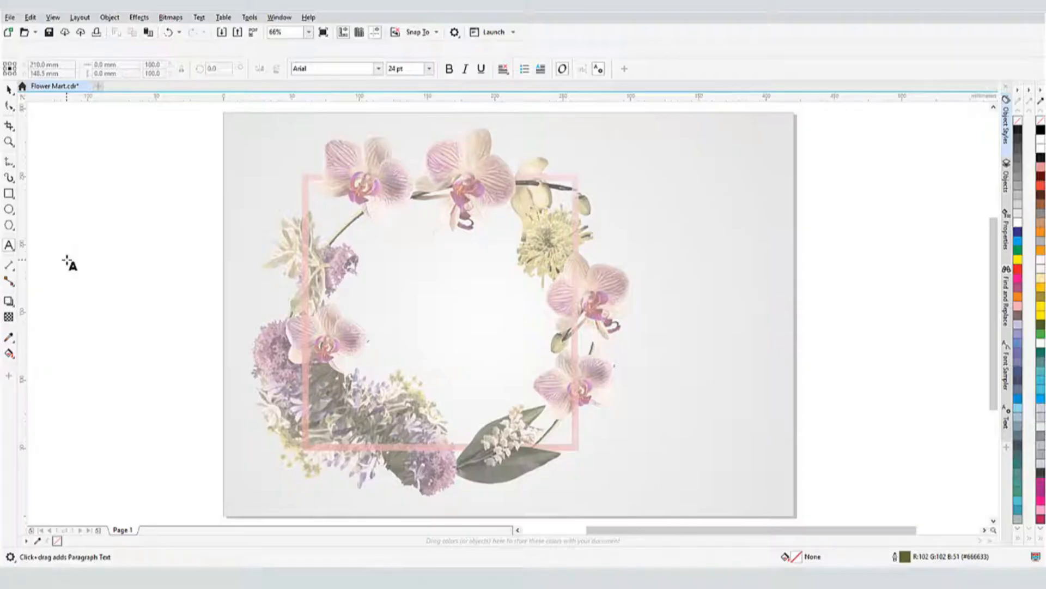
Examine the default object properties for artistic text and paragraph text in the object styles.
left_click(1007, 130)
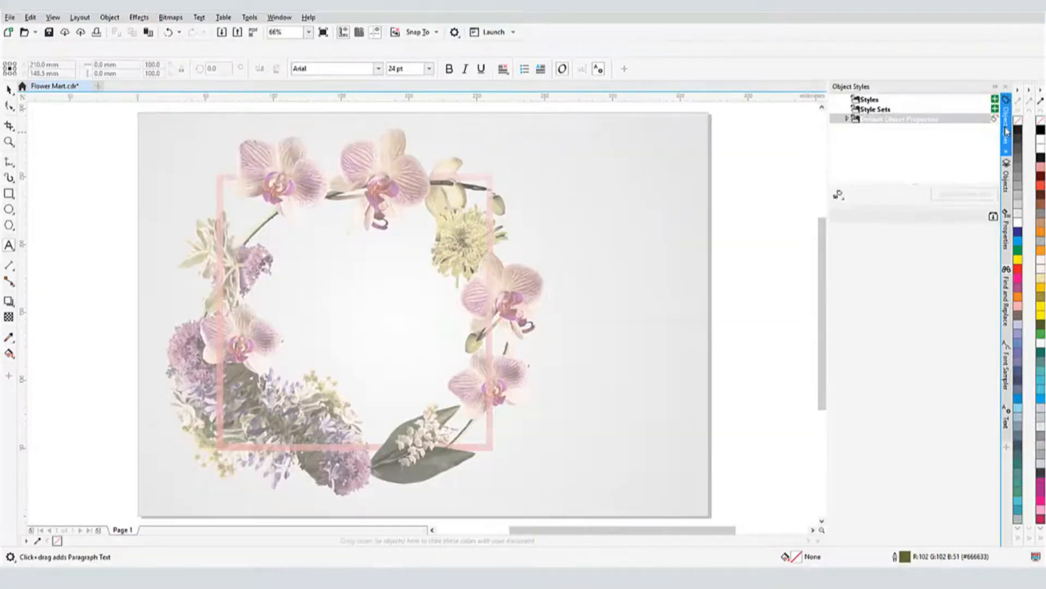
left_click(848, 121)
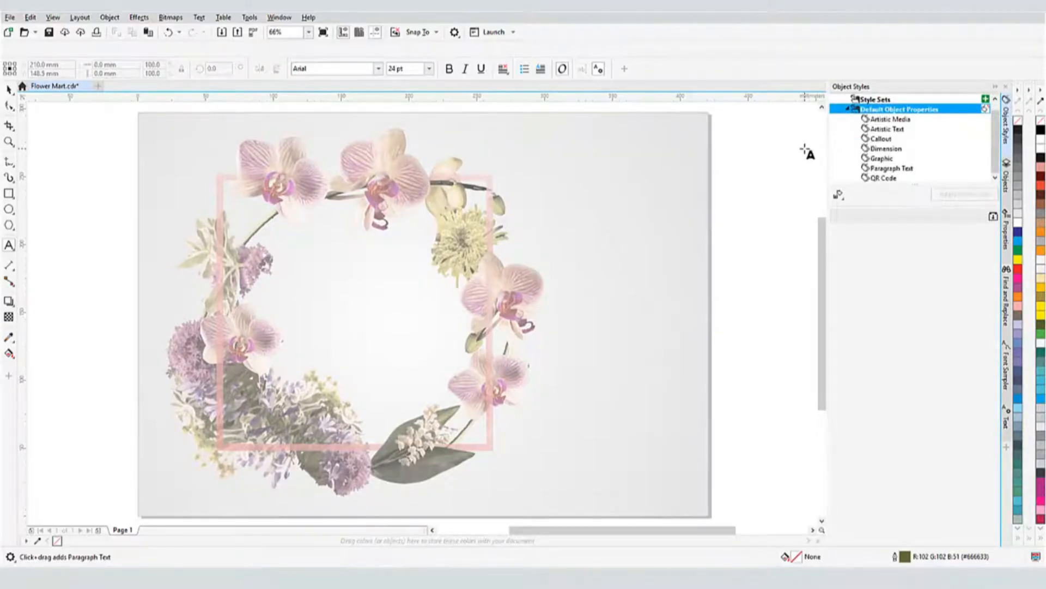
left_click(889, 130)
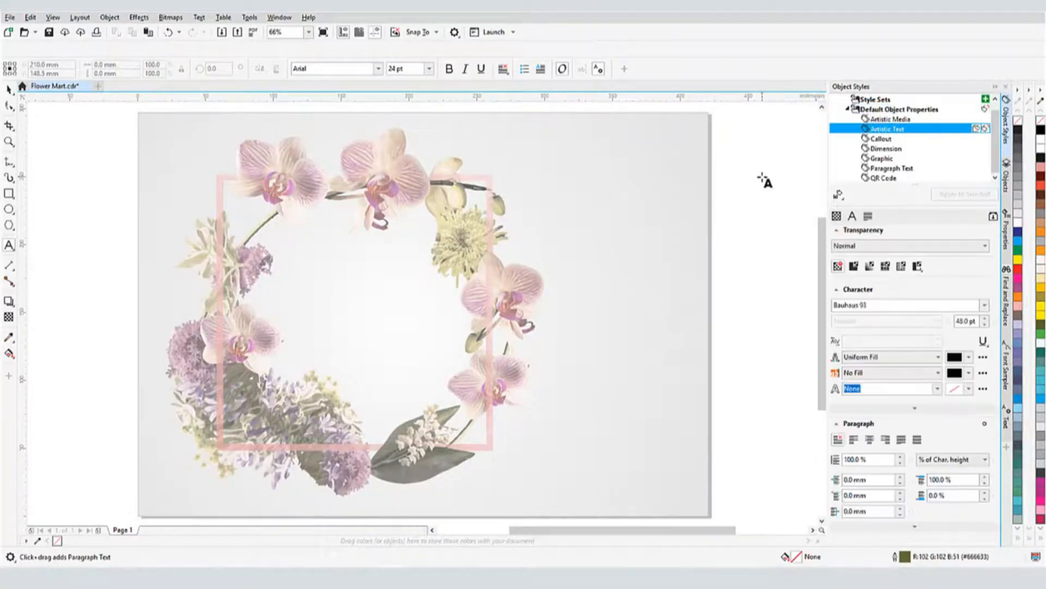
left_click(889, 169)
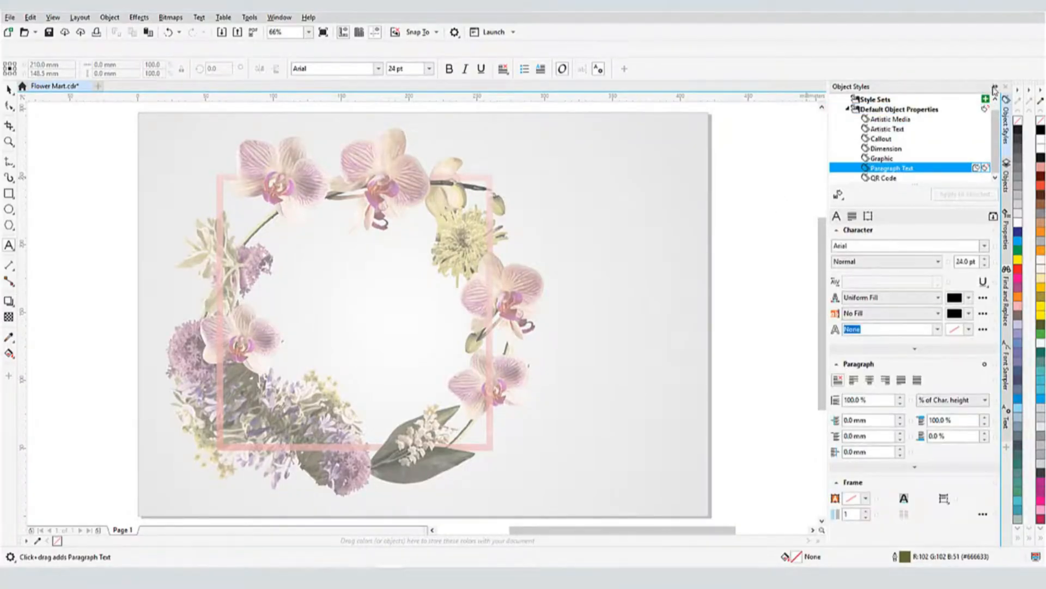
left_click(995, 86)
Add two-line artistic text reading FLOWER and MART in the upper part of the wreath's opening and select it.
left_click(400, 274)
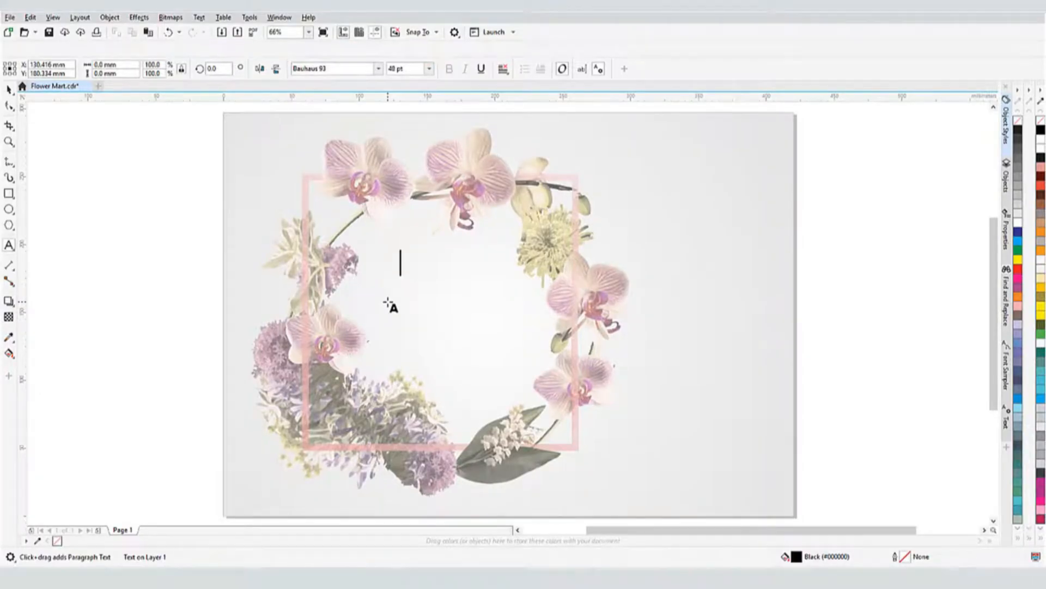
type("FLOWER")
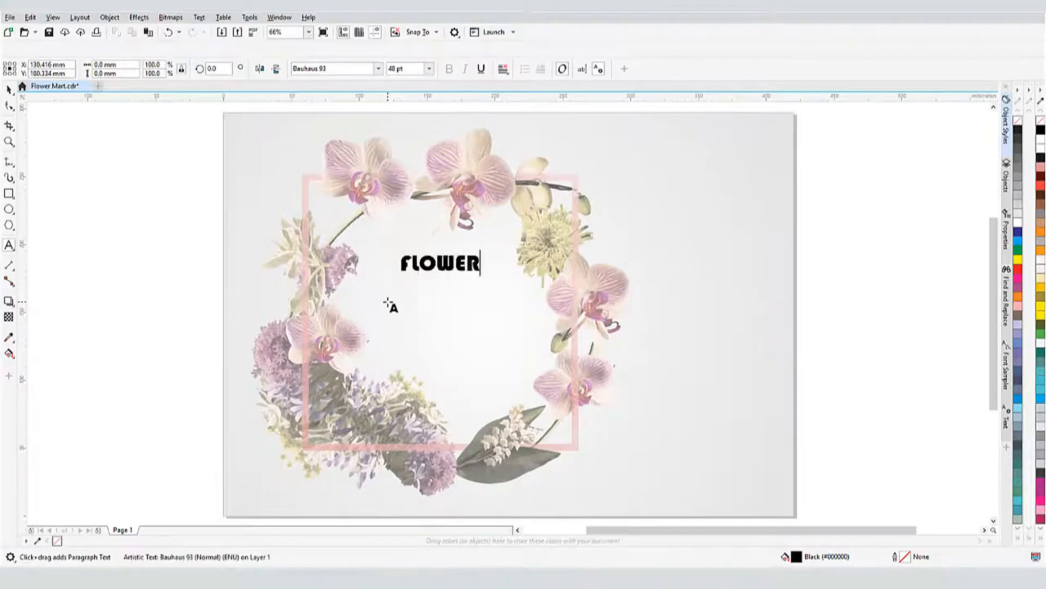
key("Return")
type("MART")
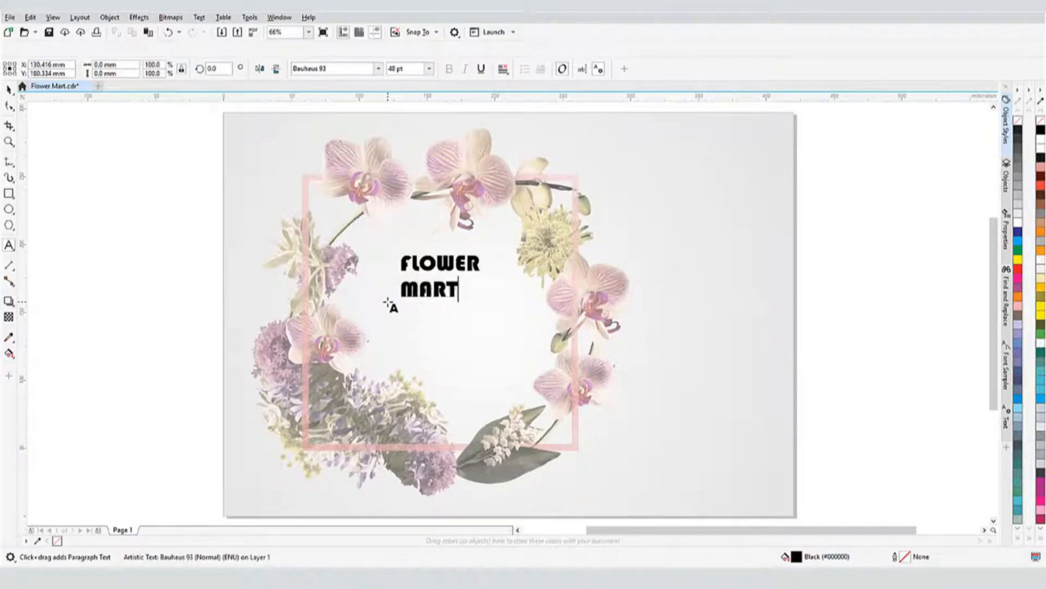
left_click(398, 310)
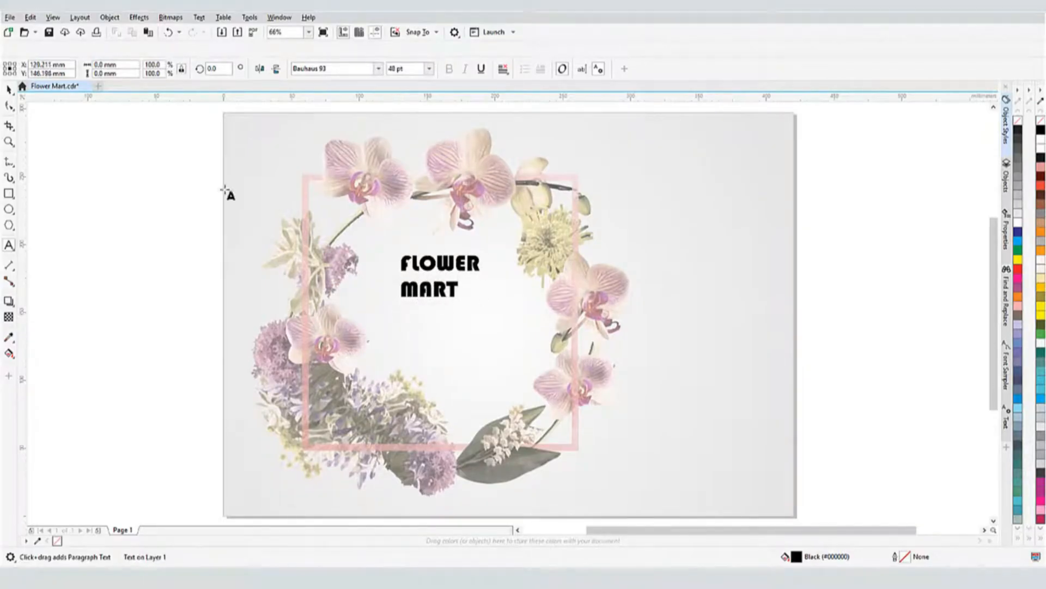
left_click(8, 89)
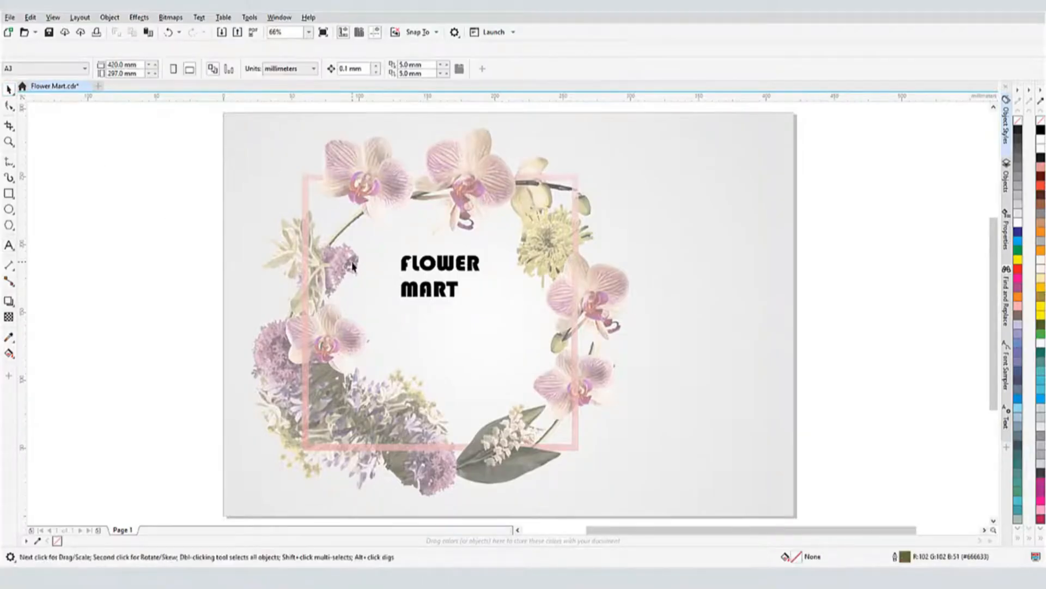
left_click(429, 274)
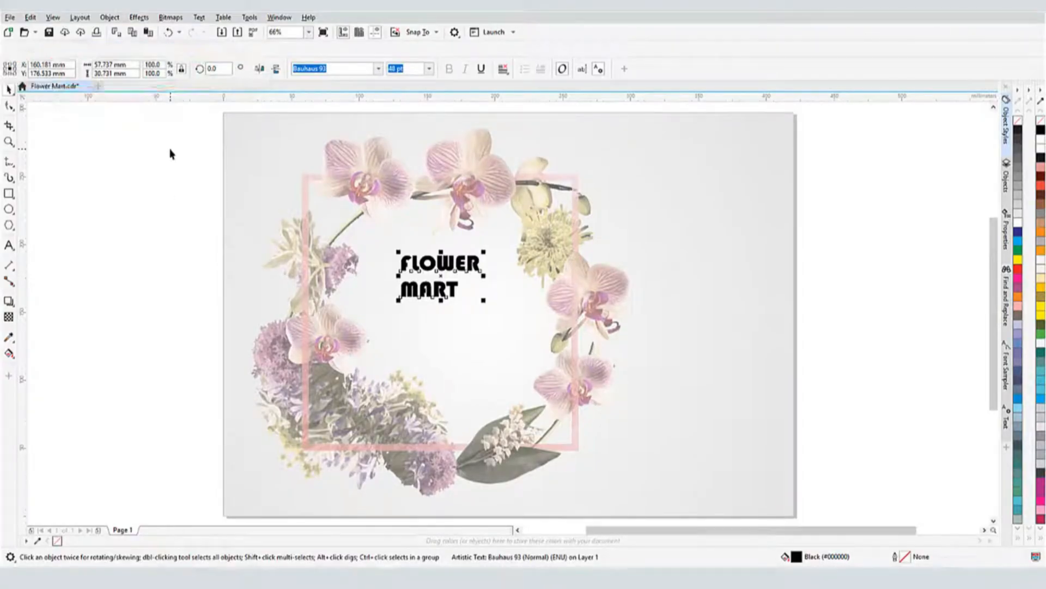
Try mirroring the FLOWER MART heading horizontally and vertically, reverting each flip.
left_click(260, 69)
left_click(260, 70)
left_click(276, 71)
left_click(276, 71)
Change the FLOWER MART heading's font to Sitka Text.
left_click(378, 69)
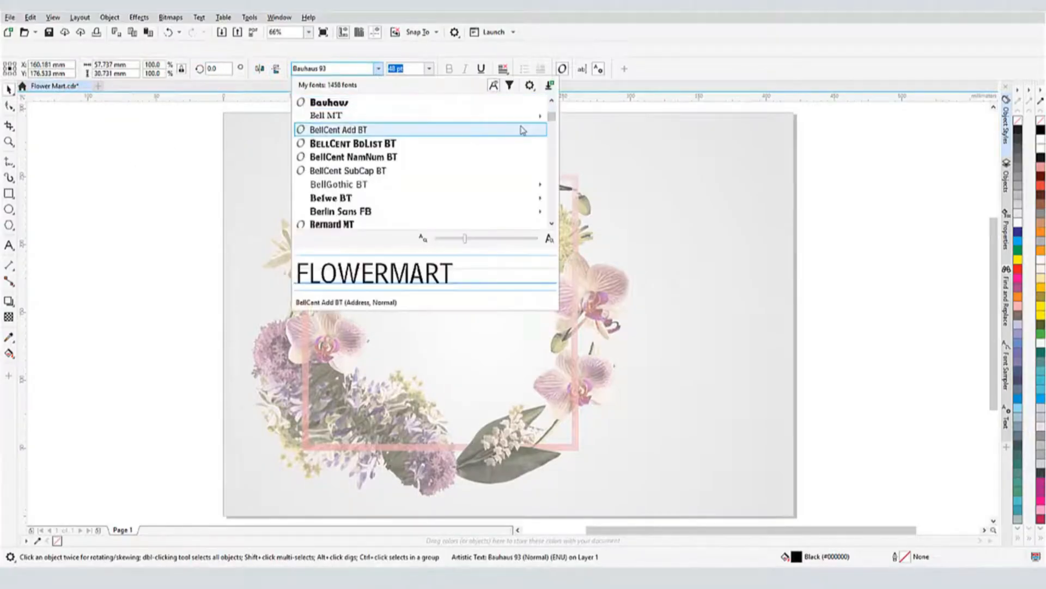
scroll(521, 127, "down", 20)
left_click(492, 133)
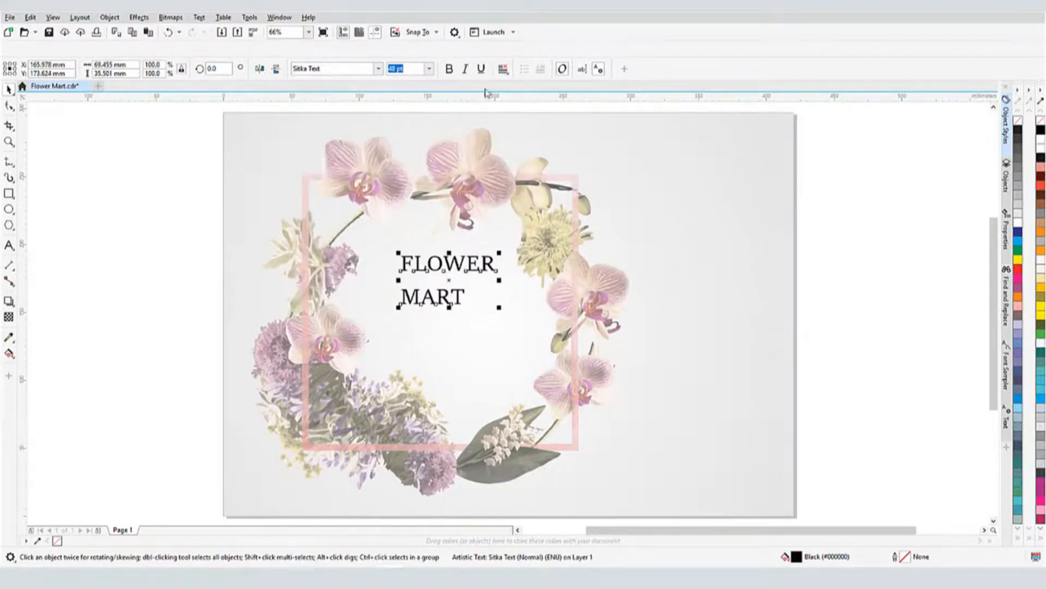
Set the heading's size to 72 pt, scale it up to about 122 mm wide and reposition it inside the wreath.
left_click(430, 69)
left_click(415, 224)
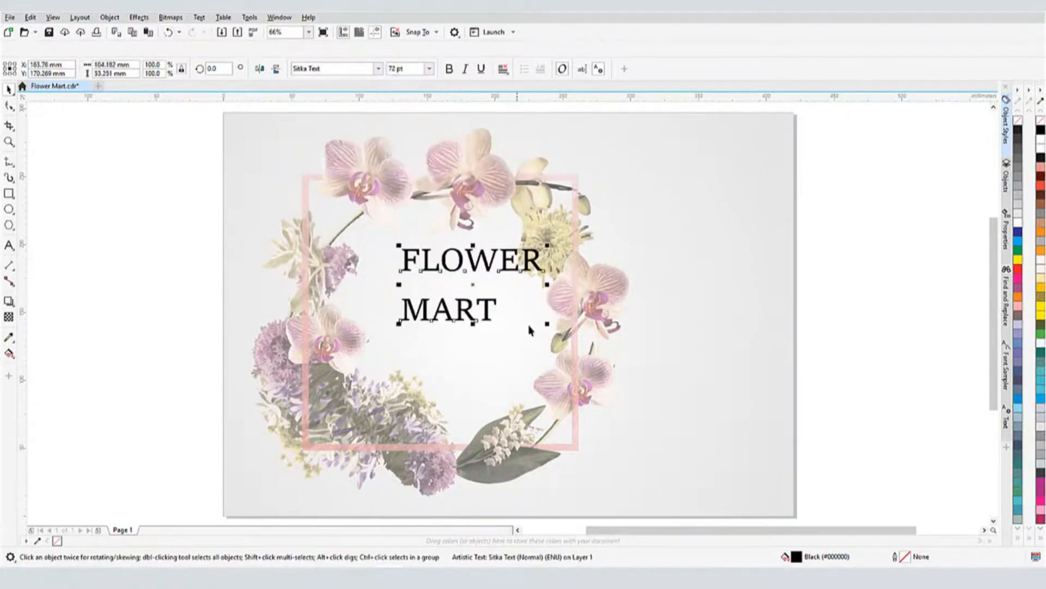
left_click_drag(559, 334, 572, 336)
left_click_drag(485, 290, 458, 297)
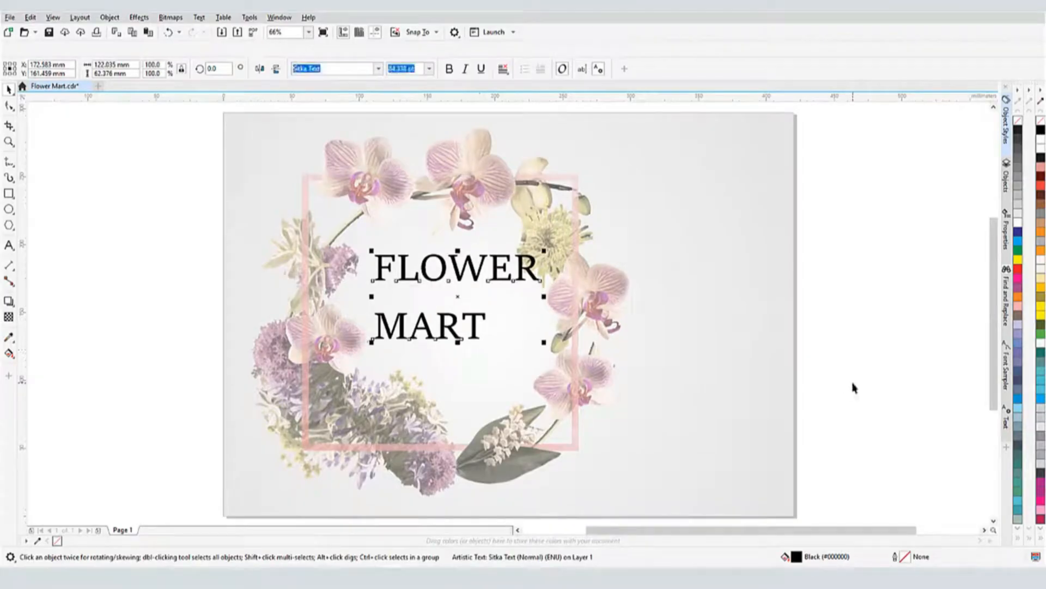
Fill the heading with the grey-green C20 M0 Y20 K20 colour and give it a black hairline outline.
left_click(1017, 524)
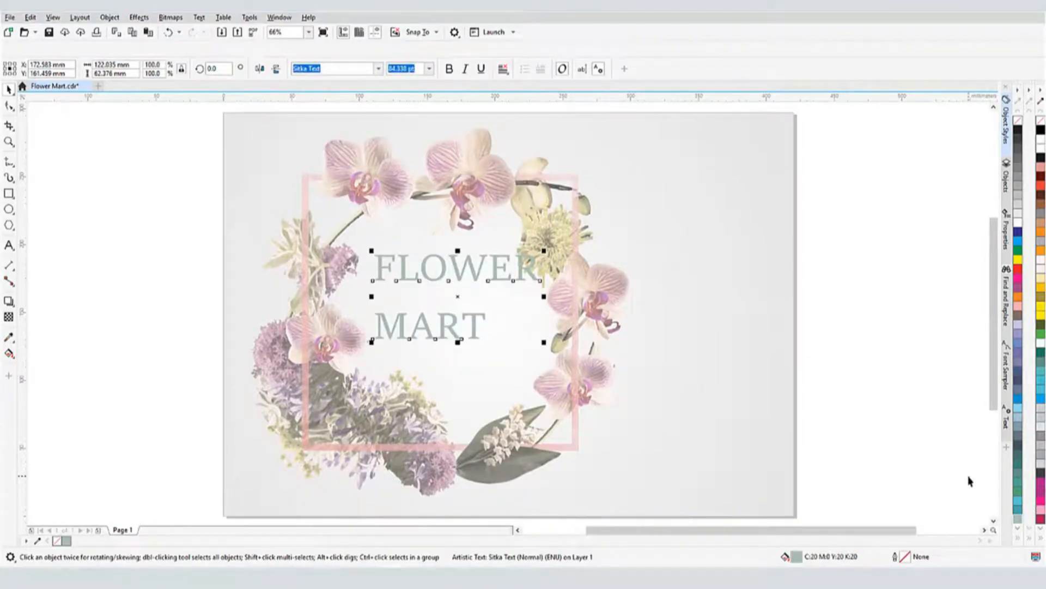
right_click(1018, 131)
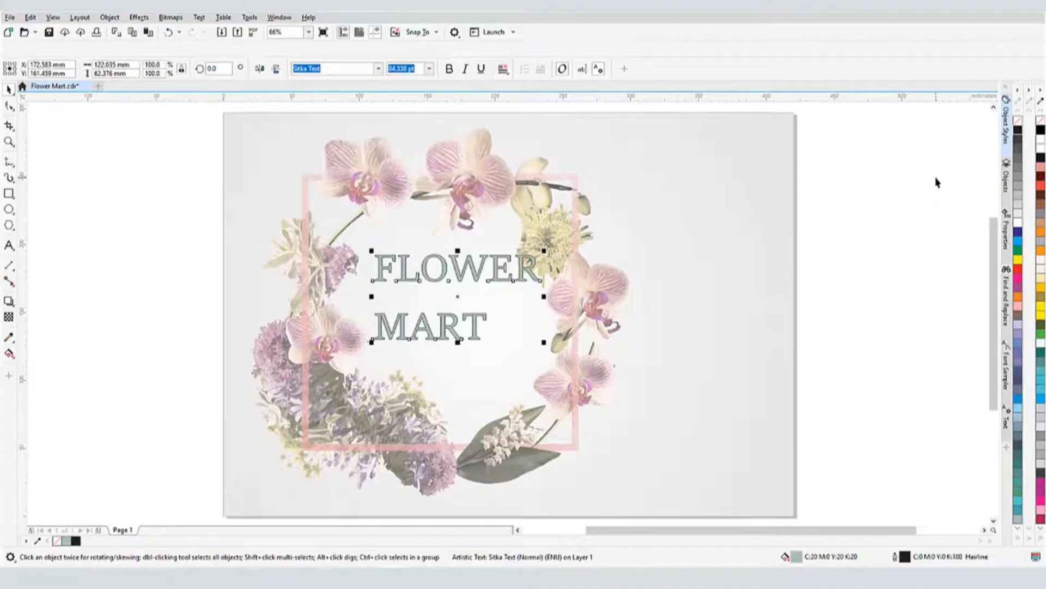
Make the heading bold and italic, and try underlining it before removing the underline.
left_click(449, 68)
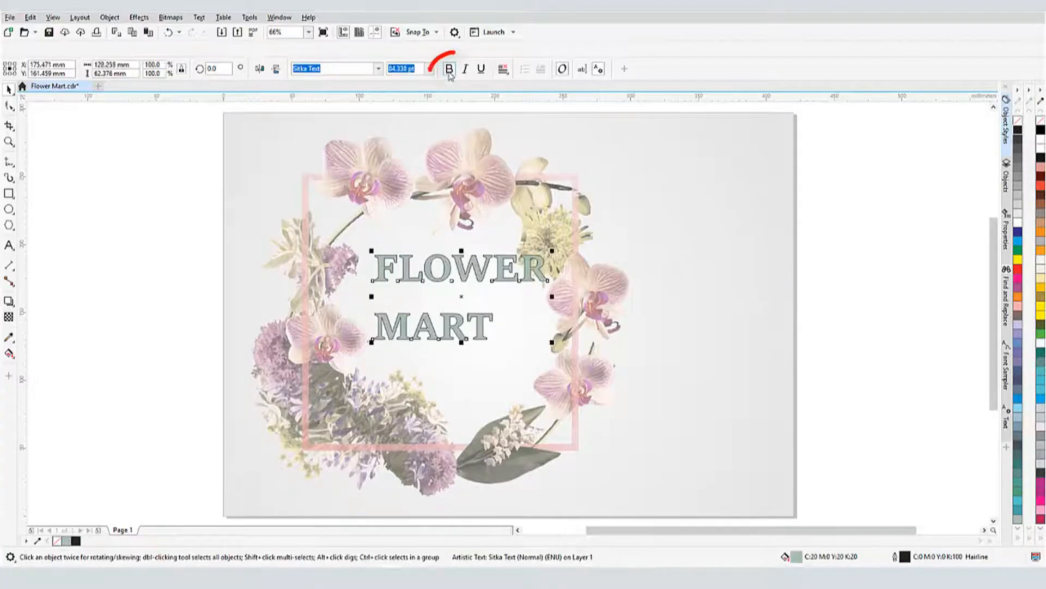
left_click(463, 70)
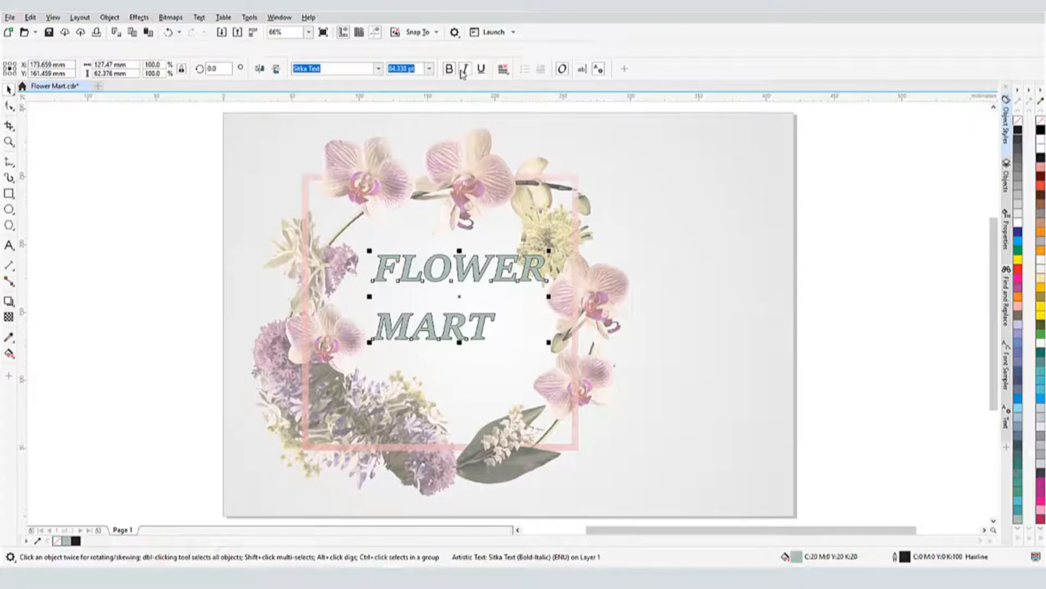
left_click(481, 71)
left_click(482, 71)
Centre-align the heading's two lines and move the text to the middle of the floral wreath.
left_click(502, 70)
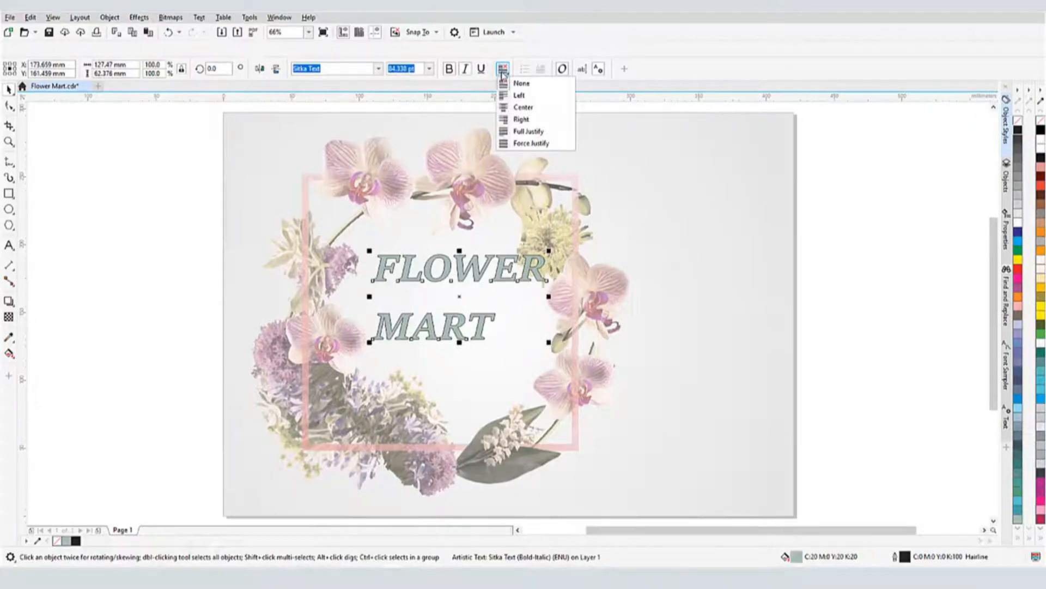
left_click(522, 107)
left_click_drag(458, 296, 439, 312)
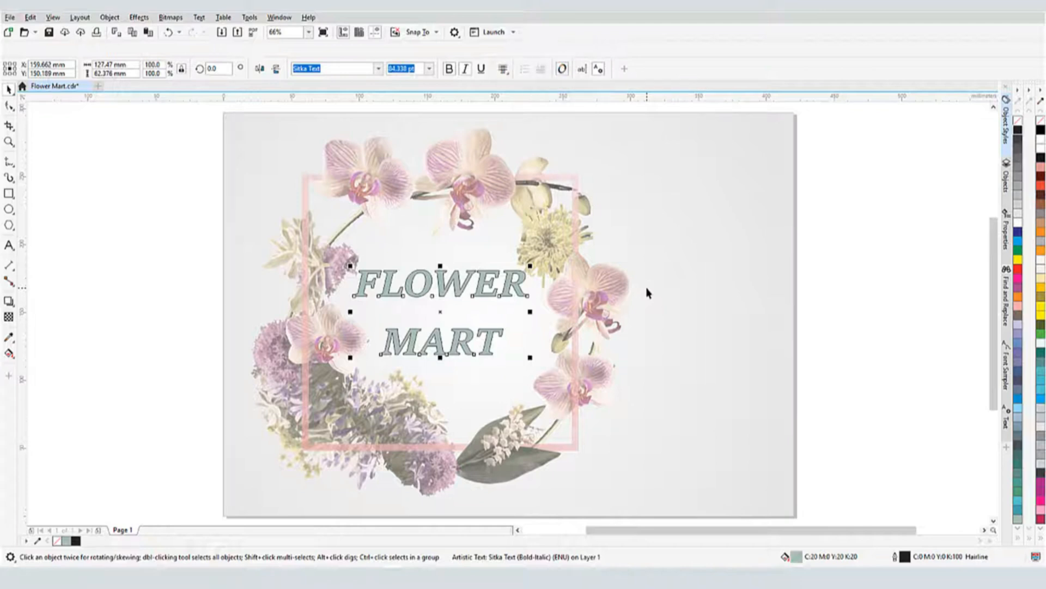
Create a paragraph text frame about 119 by 228 mm to the right of the wreath, paste the Lorem ipsum text and select the frame.
left_click(9, 246)
left_click_drag(620, 139, 782, 448)
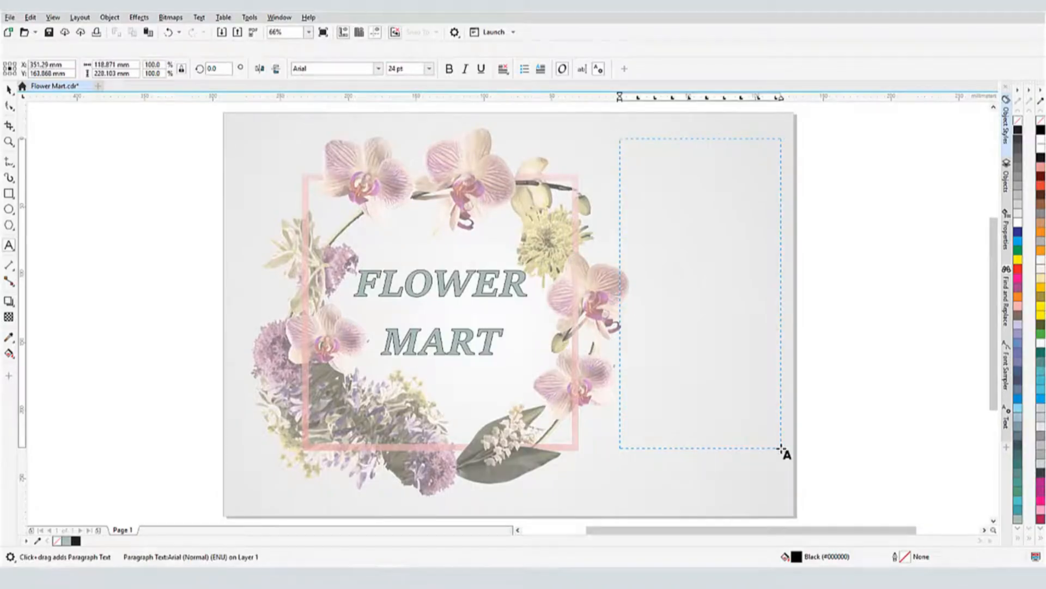
key("ctrl+v")
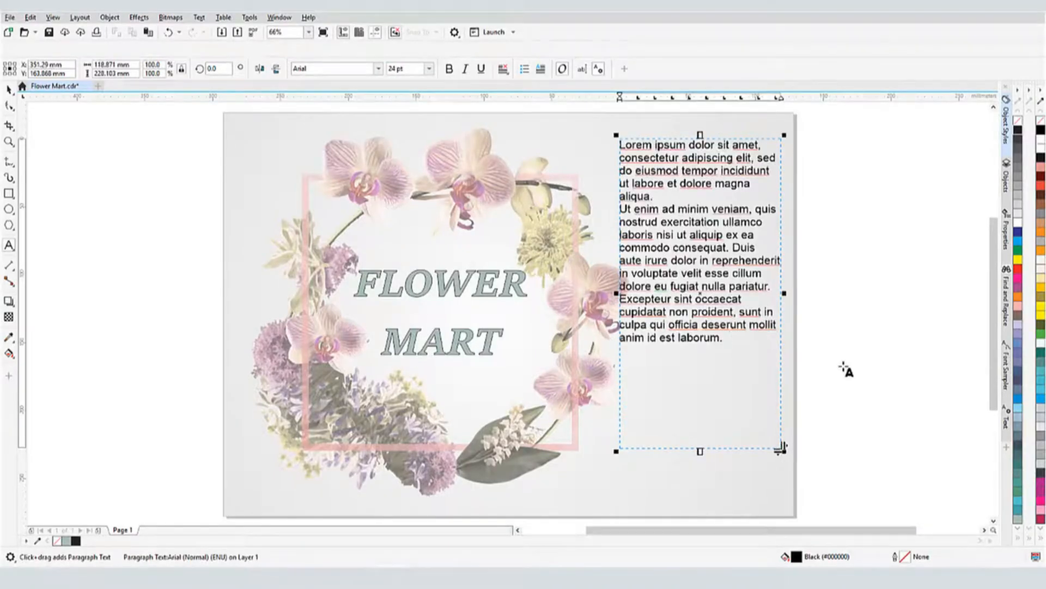
left_click(839, 359)
left_click(8, 90)
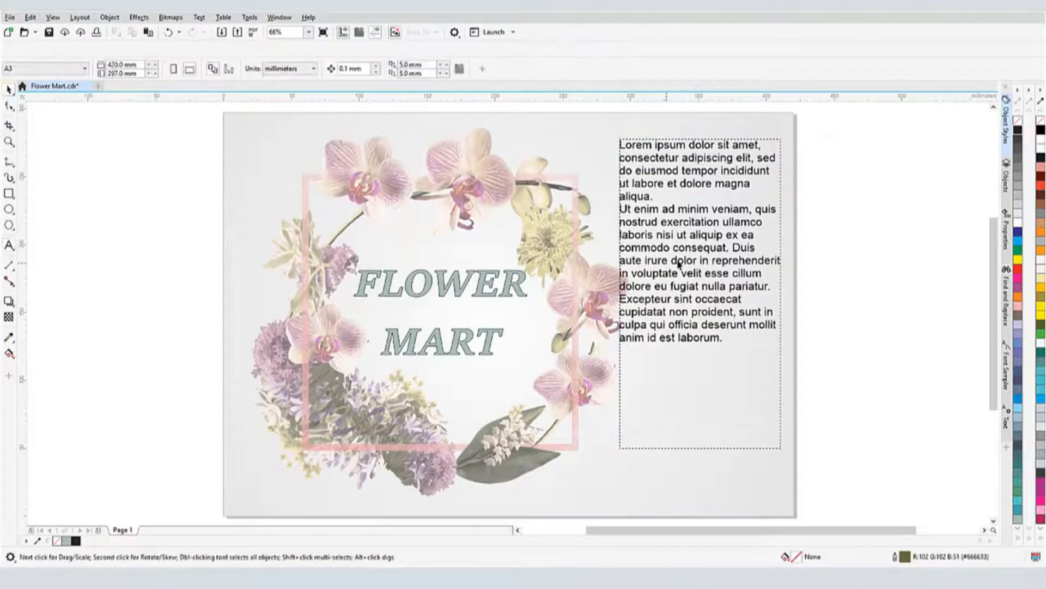
left_click(678, 263)
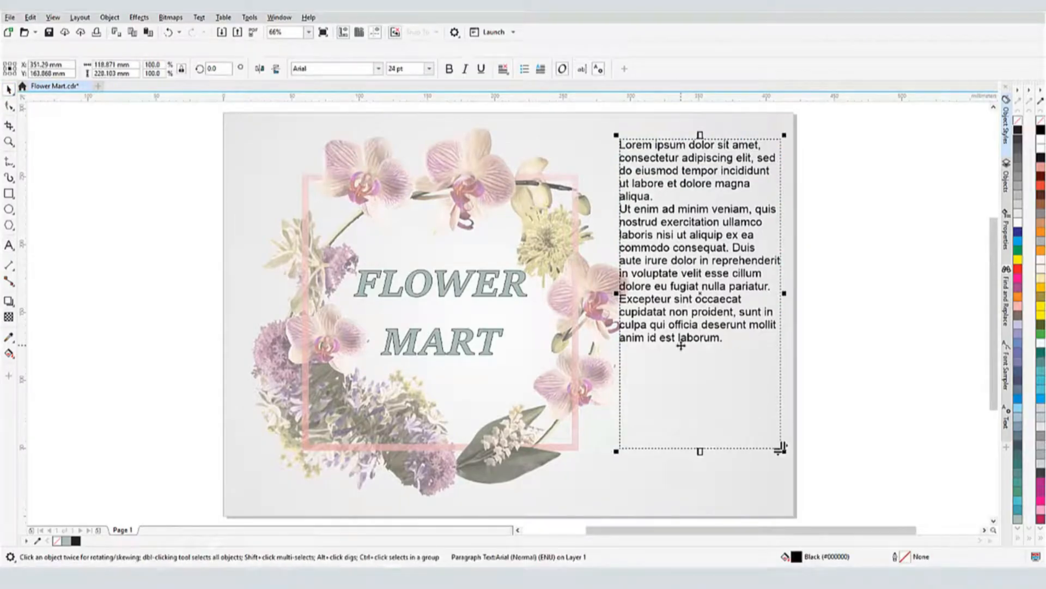
Try bullets and drop caps on the paragraph text, removing each, and view its contents in the Edit Text dialog.
left_click(525, 69)
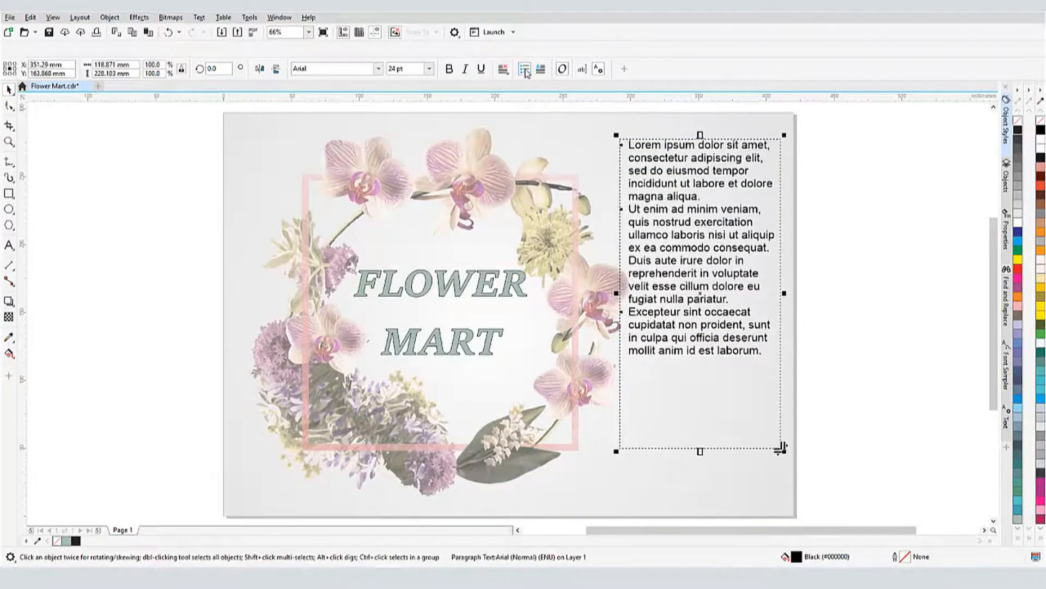
left_click(524, 69)
left_click(541, 70)
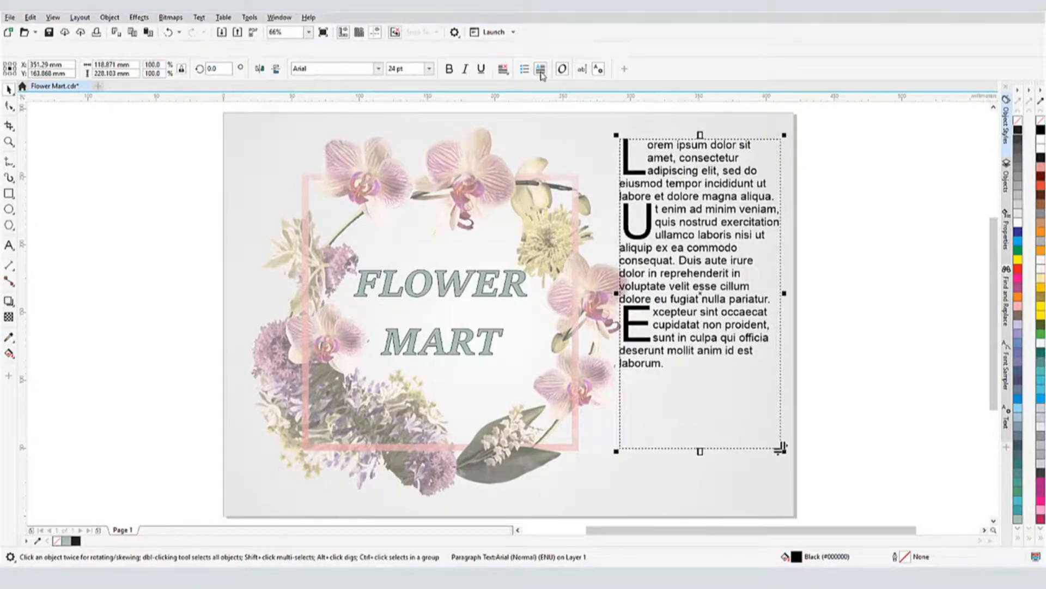
left_click(541, 69)
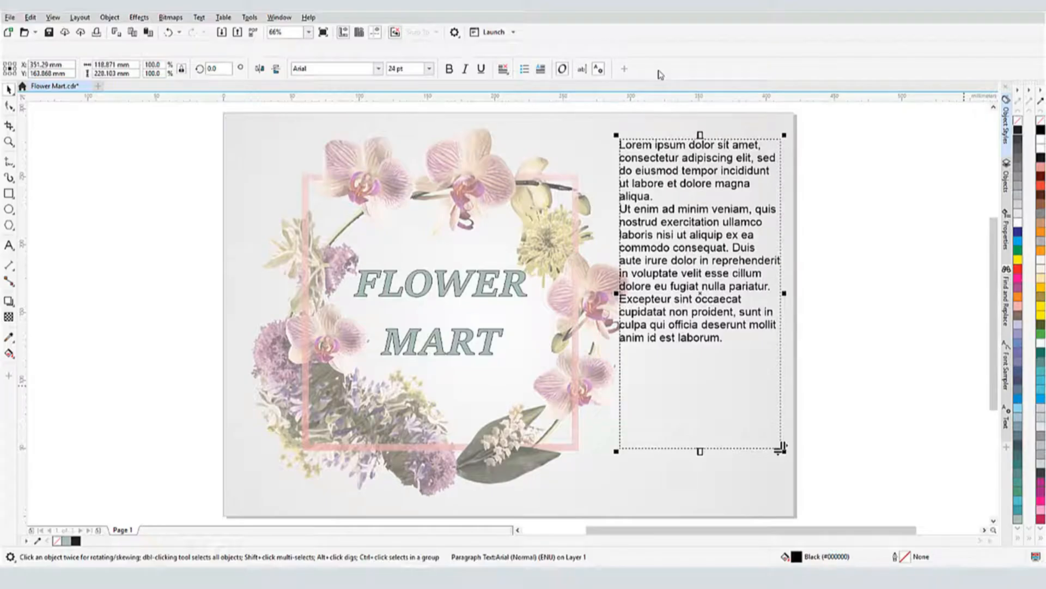
left_click(582, 69)
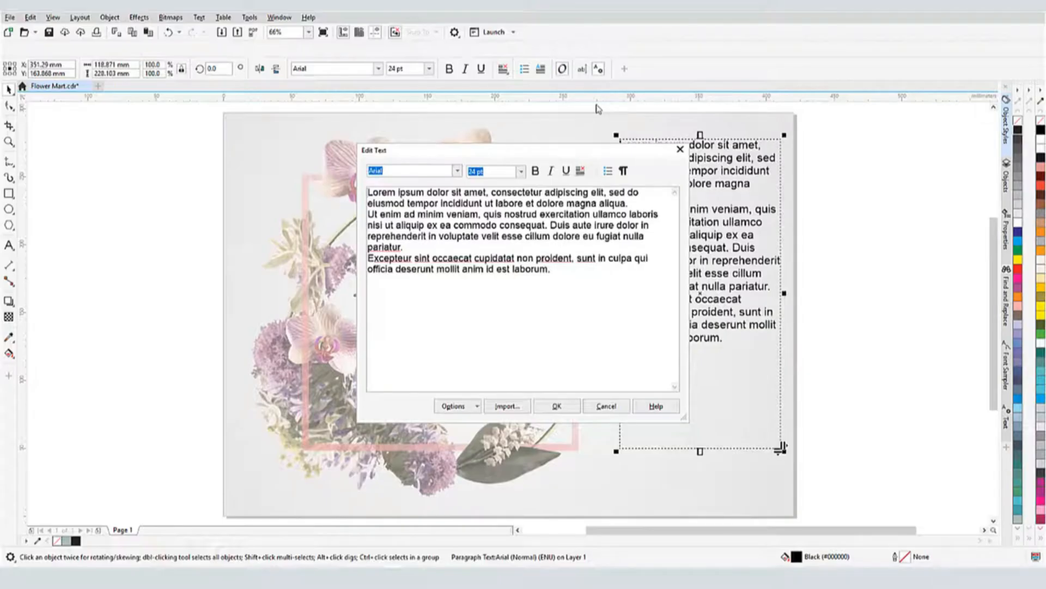
left_click(680, 148)
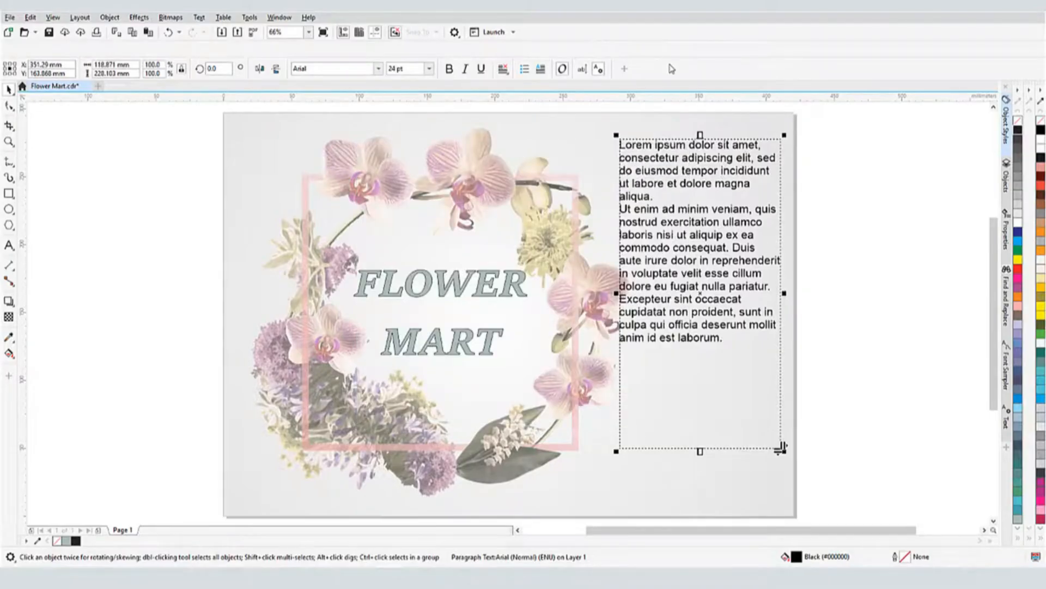
Review the FLOWER MART heading's paragraph, frame and character settings in the Text properties, keeping the Bold-Italic style.
key("ctrl+t")
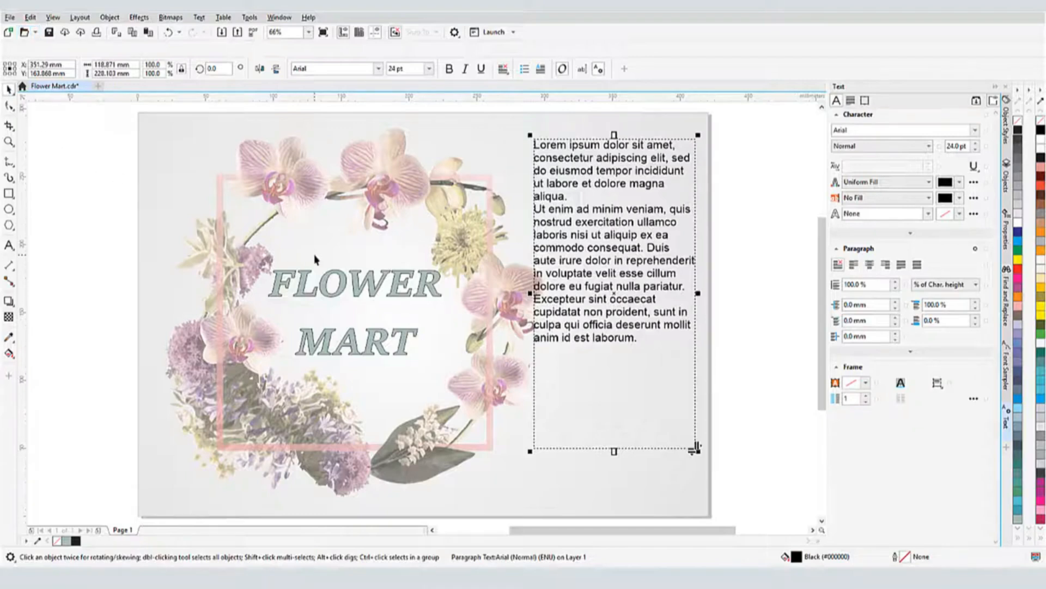
left_click(344, 295)
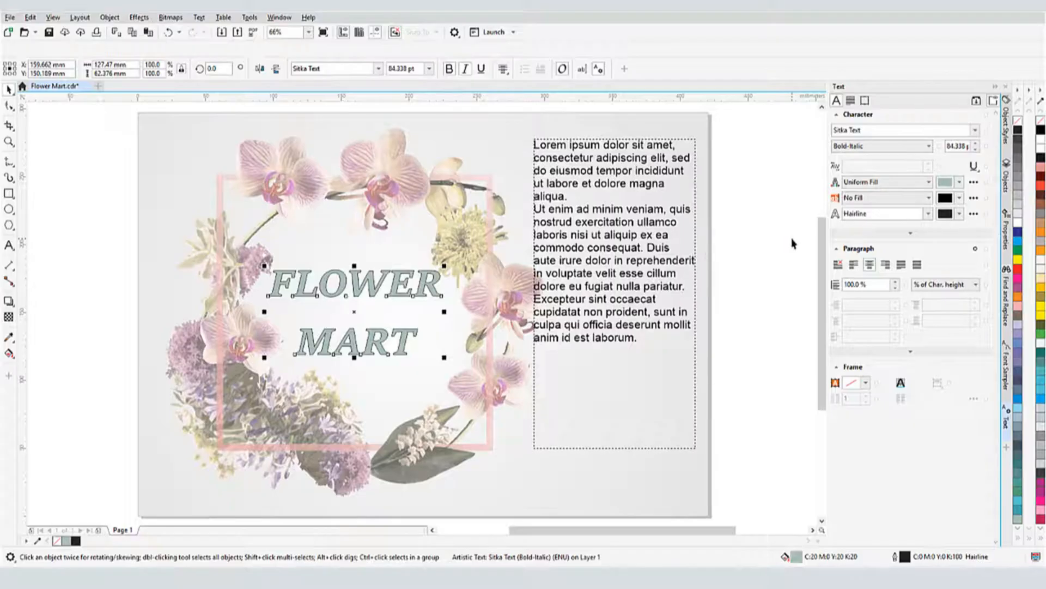
left_click(850, 100)
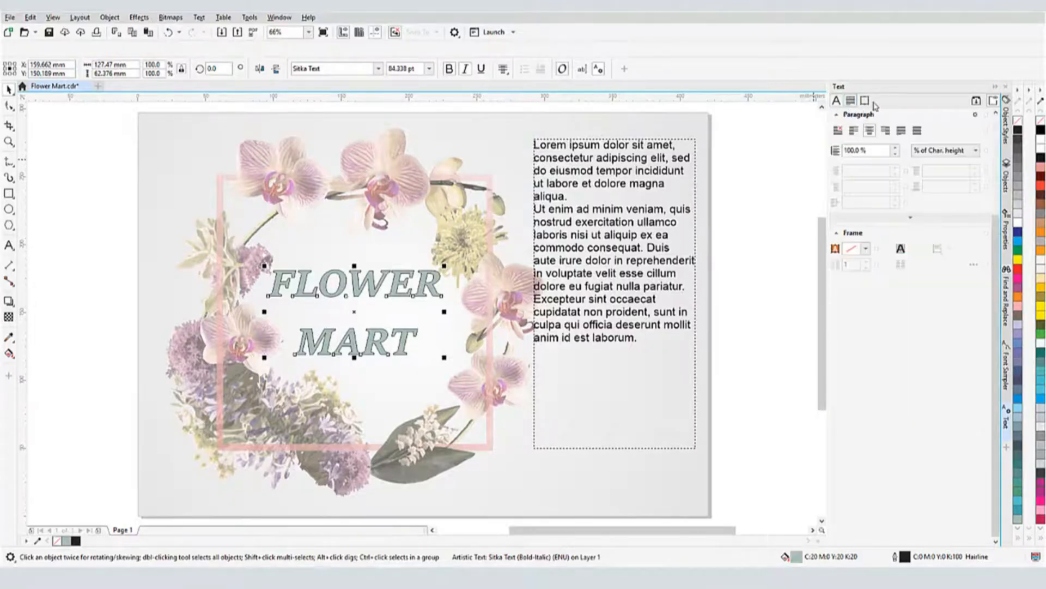
left_click(865, 101)
left_click(836, 100)
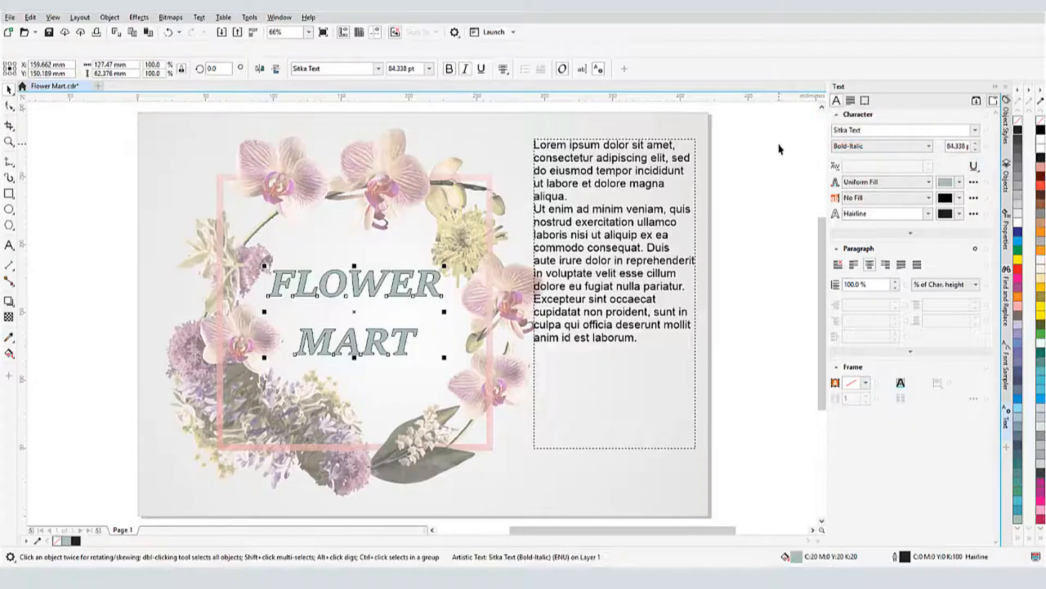
left_click(854, 146)
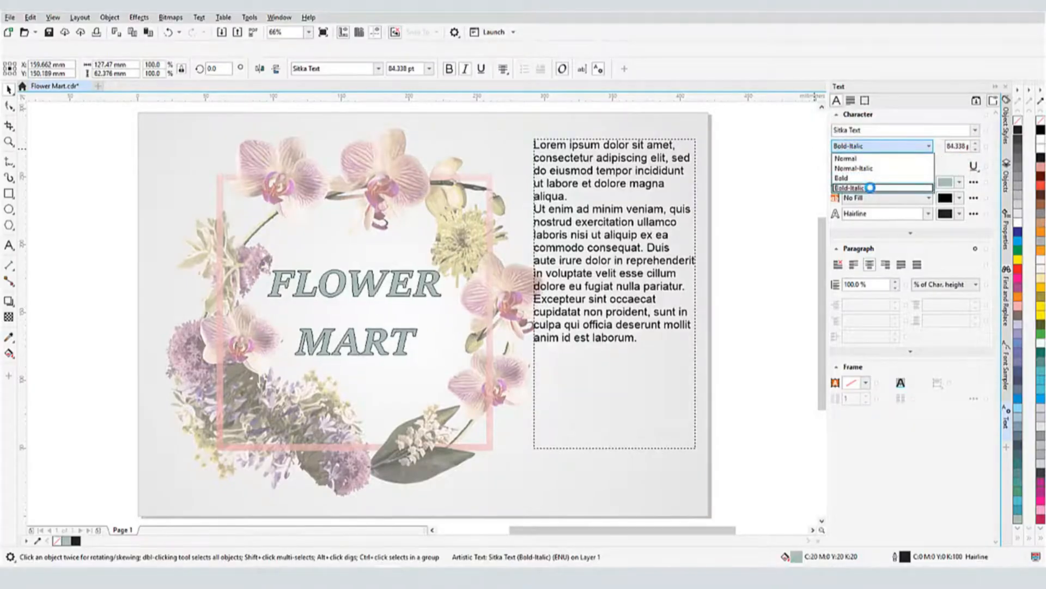
left_click(871, 187)
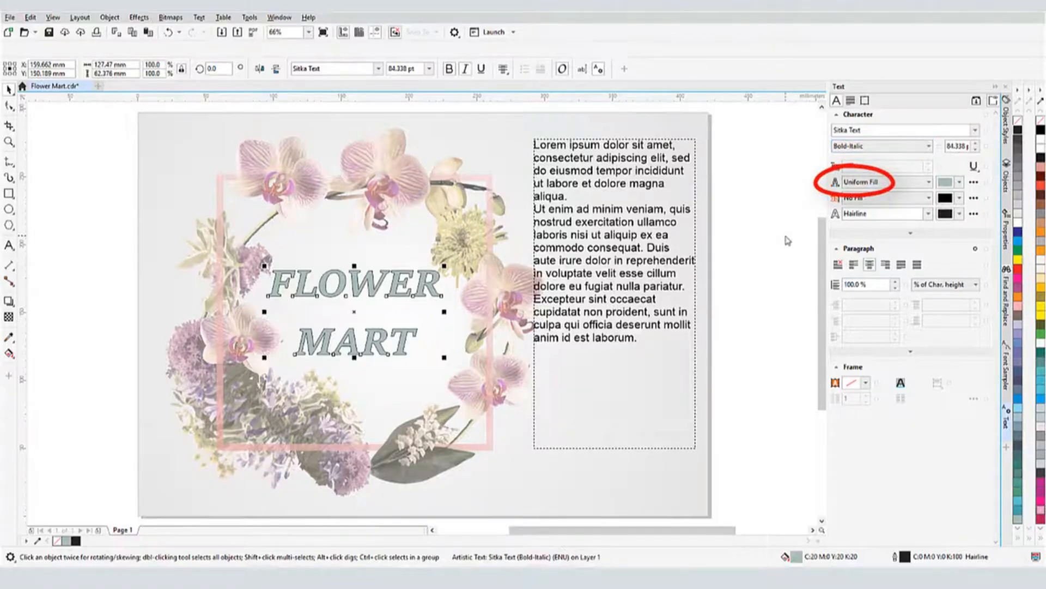
Set the FLOWER MART heading's text fill to a light purple, C16 M35 Y0 K0.
left_click(959, 185)
left_click(941, 243)
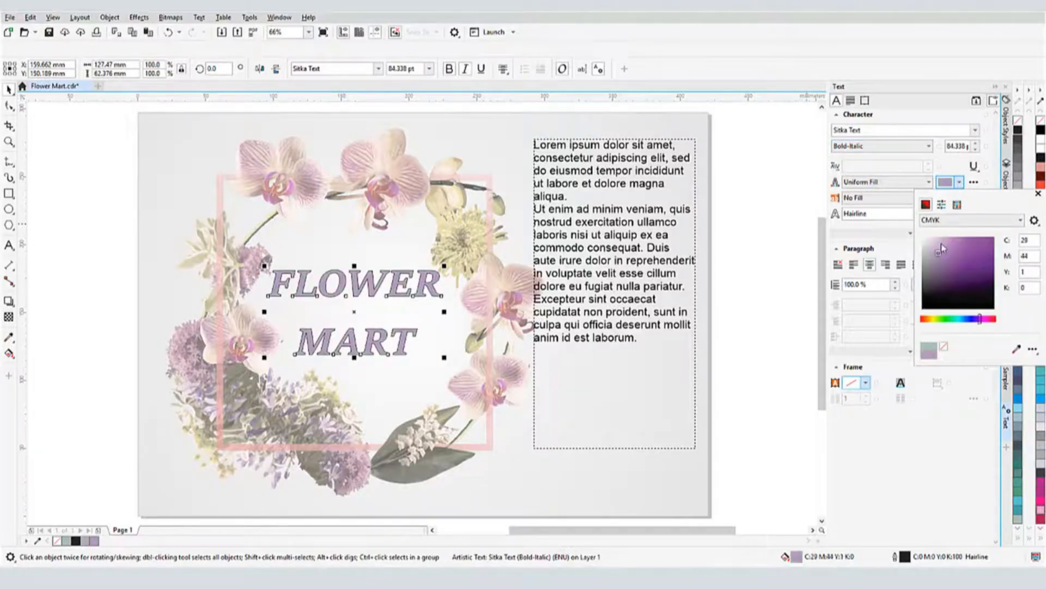
left_click(929, 183)
left_click(926, 201)
Give the heading a uniform background fill in pale grey-green, #CEDBD1.
left_click(929, 198)
left_click(866, 217)
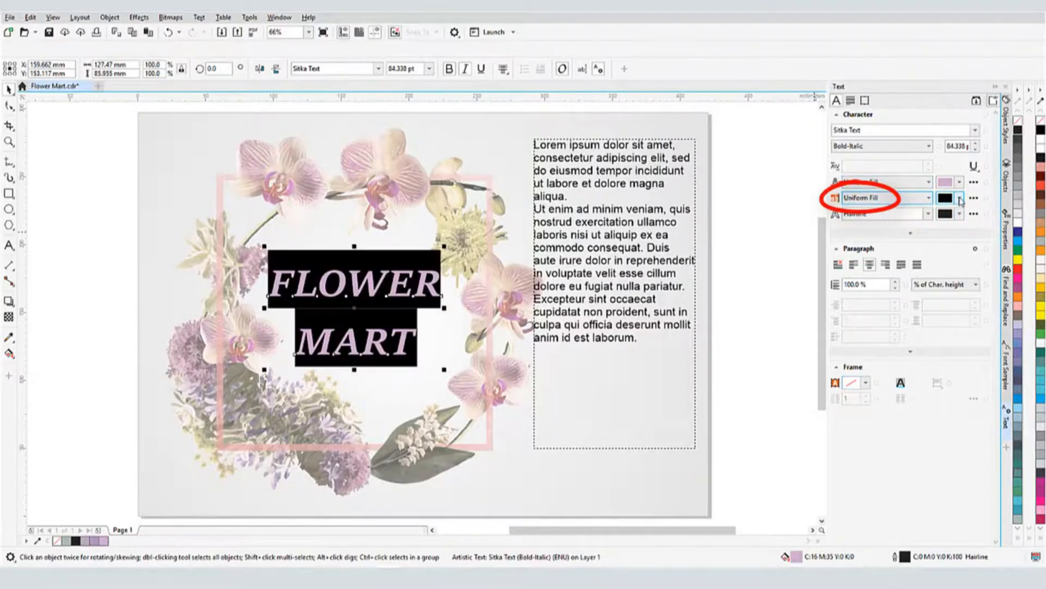
left_click(960, 200)
left_click(948, 335)
left_click(933, 261)
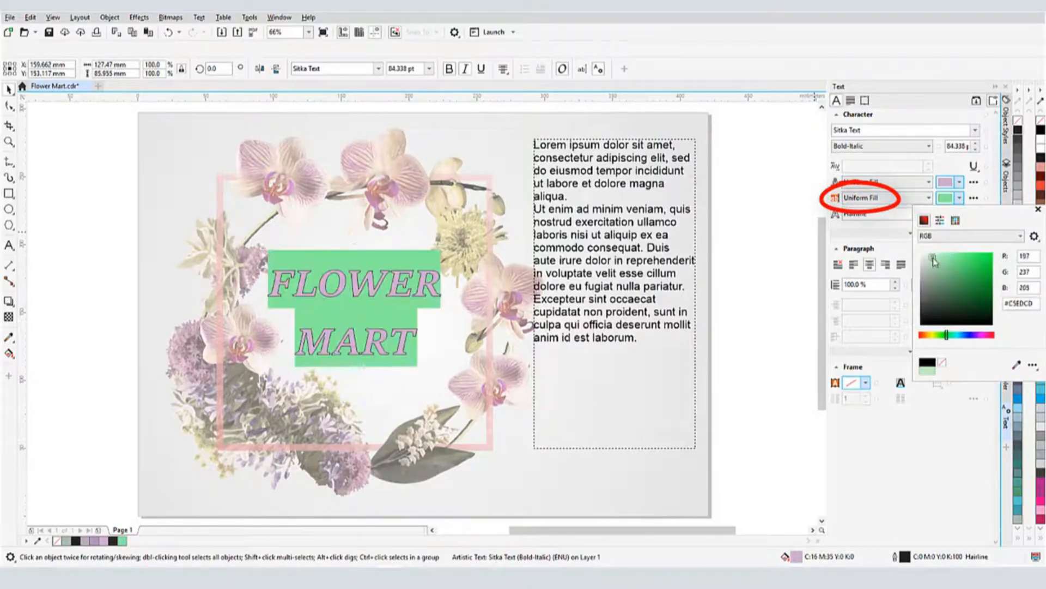
mouse_move(933, 261)
left_mouse_down()
mouse_move(924, 276)
mouse_move(925, 265)
left_mouse_up()
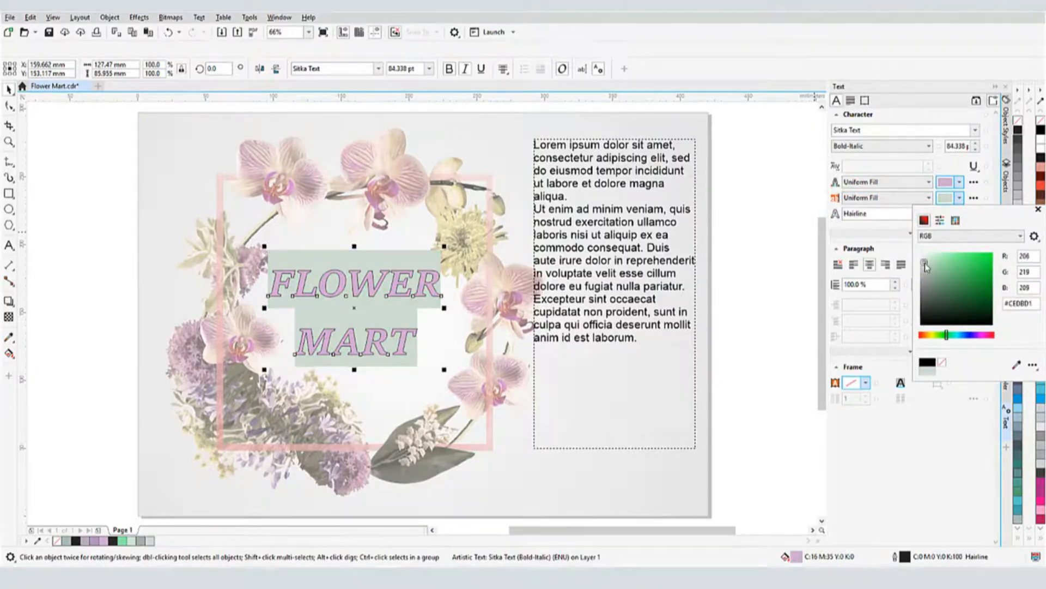
left_click(1038, 209)
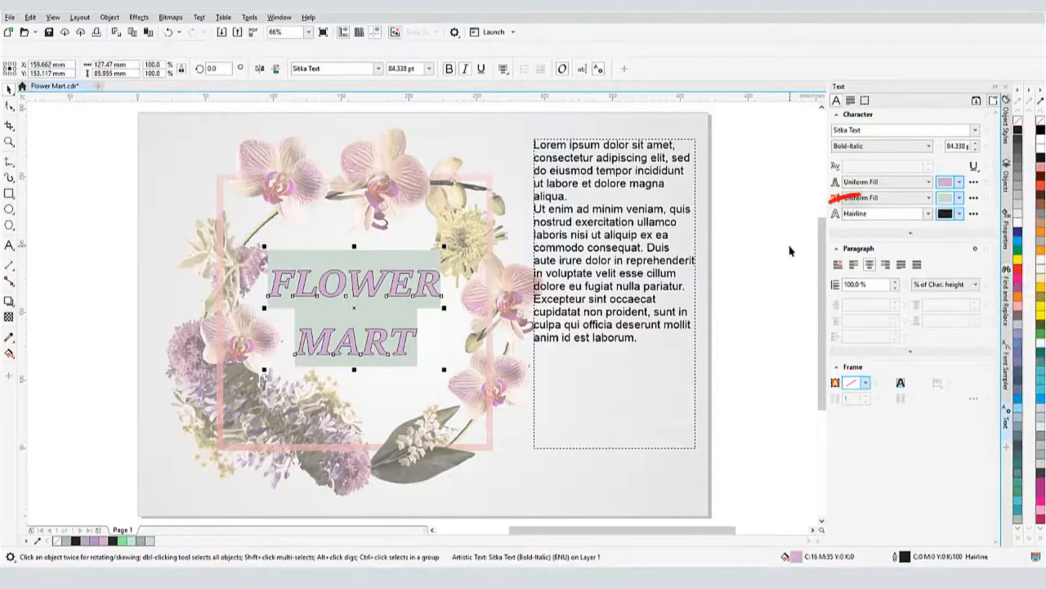
Set the heading text's outline width to 0.5 mm and open its outline colour choices.
left_click(928, 213)
left_click(884, 267)
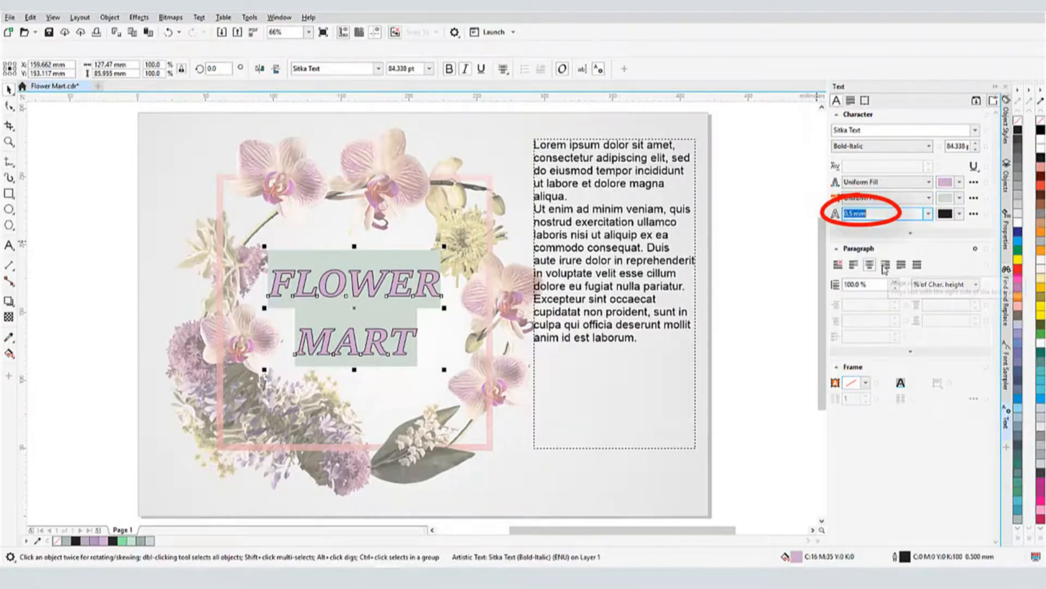
left_click(959, 213)
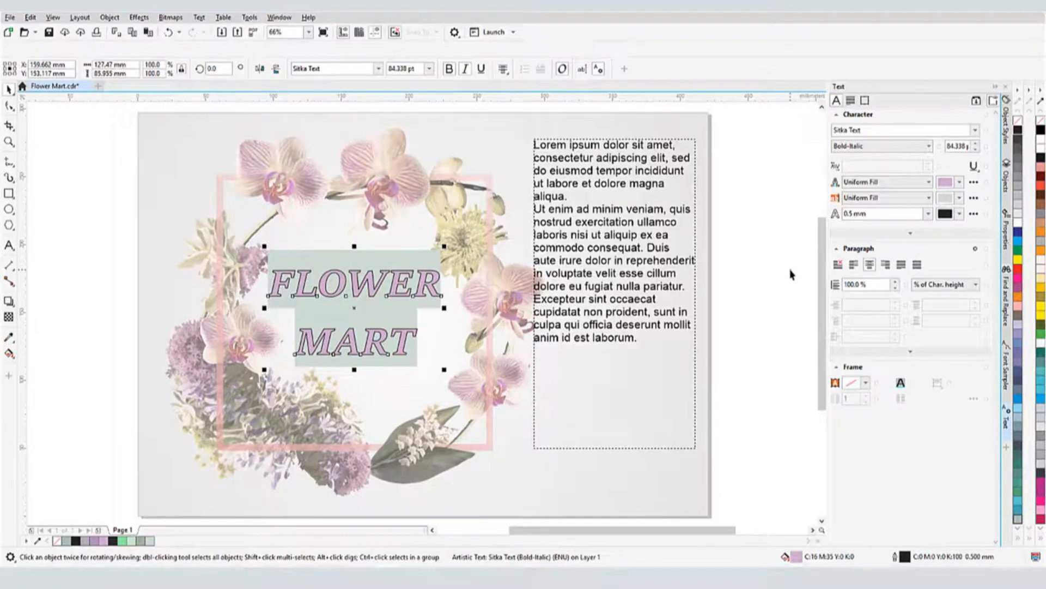
Select the Lorem ipsum paragraph text, try centre and right alignment, and leave it left-aligned.
left_click(577, 227)
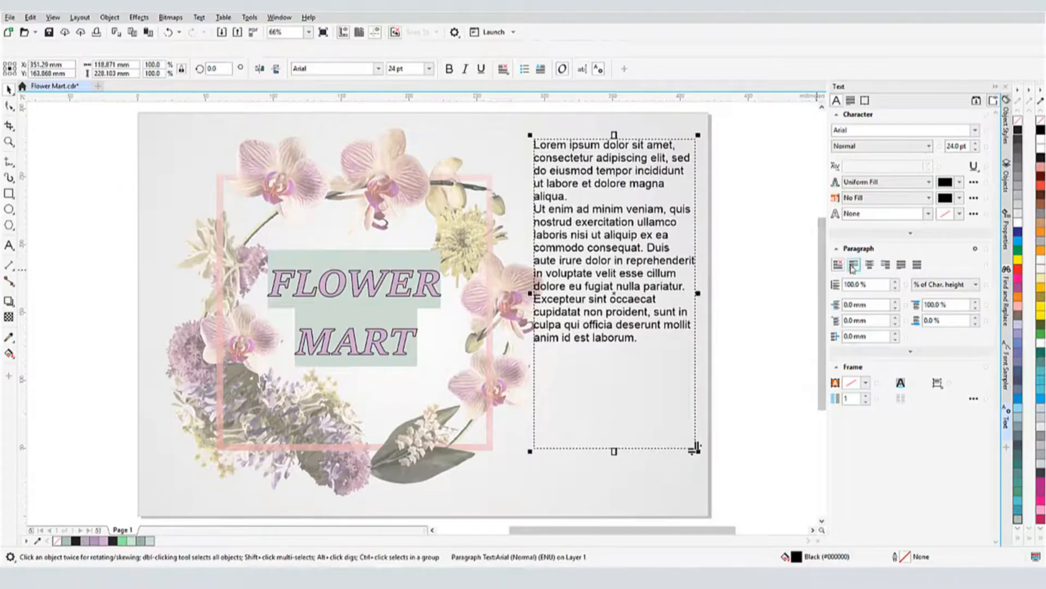
left_click(872, 265)
left_click(885, 266)
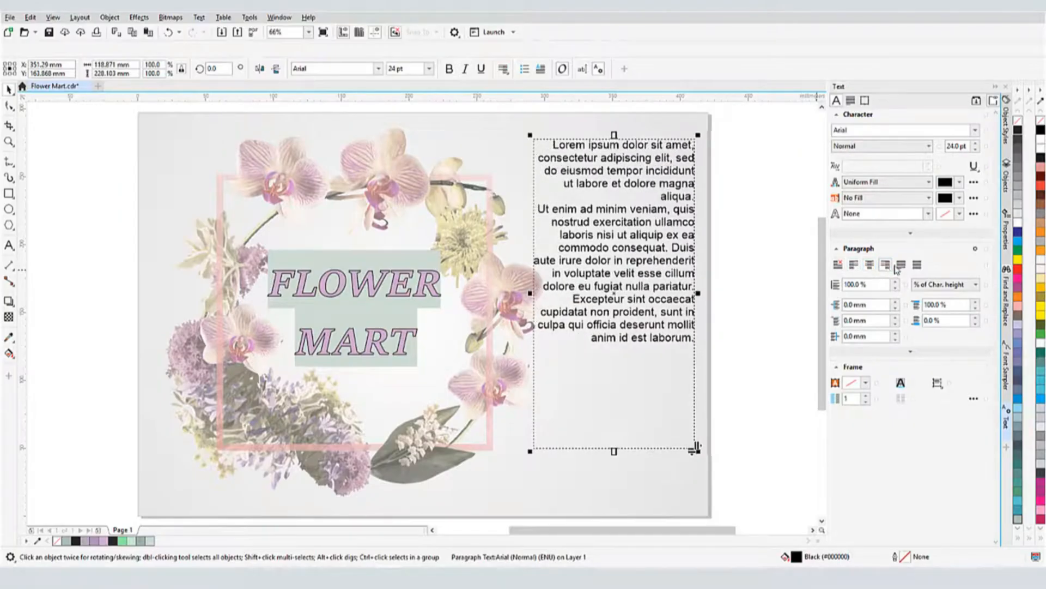
left_click(870, 265)
left_click(841, 267)
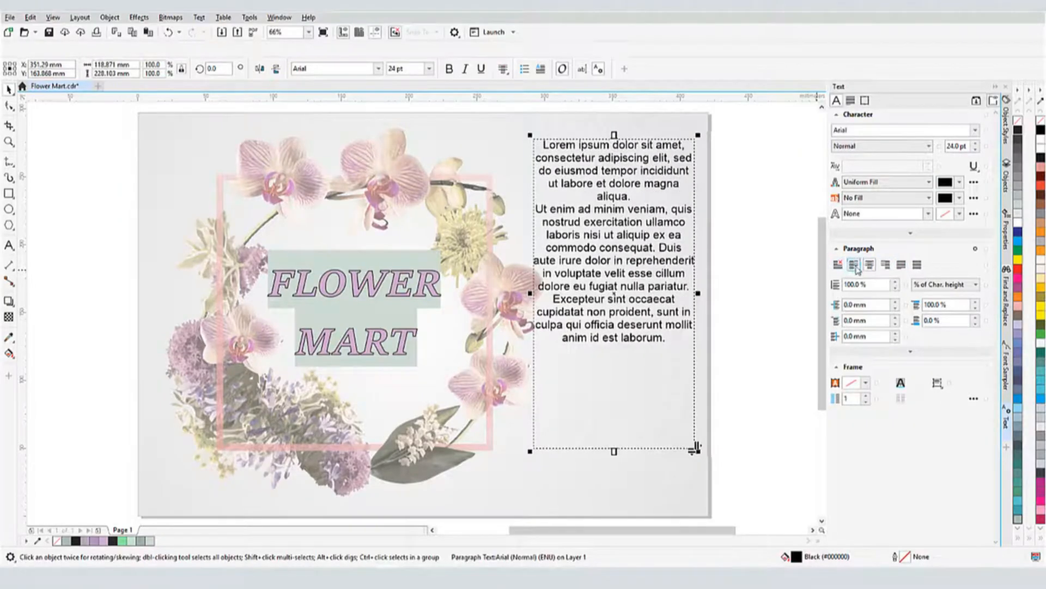
Try larger line spacing and a left indent on the paragraph text, restoring 100% spacing and a 0 mm indent.
left_click(895, 282)
left_click(895, 282)
left_click(896, 287)
left_click(896, 287)
left_click(894, 302)
left_click(895, 302)
left_click(894, 301)
left_click(895, 302)
left_click(894, 301)
left_click(894, 302)
left_click(894, 302)
left_click(894, 301)
left_click(894, 301)
left_click(894, 301)
double_click(867, 304)
type("0")
key("Return")
Try a first-line indent and a right indent of 6 mm on the paragraph text, resetting both to 0 mm.
left_click(895, 318)
left_click(895, 318)
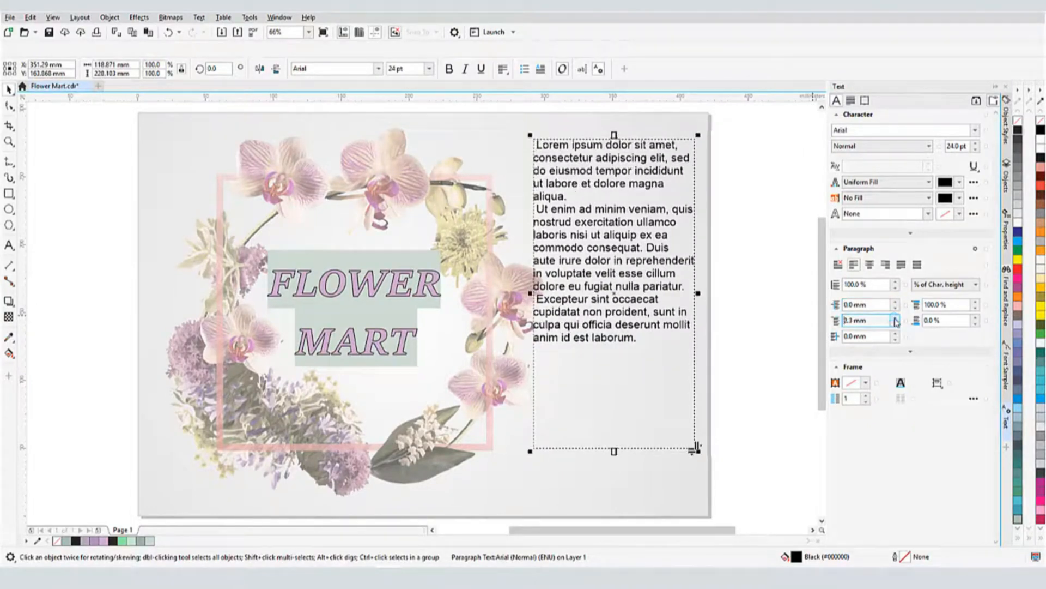
left_click(894, 318)
left_click(894, 318)
left_click(894, 318)
left_click_drag(872, 321, 815, 320)
type("0")
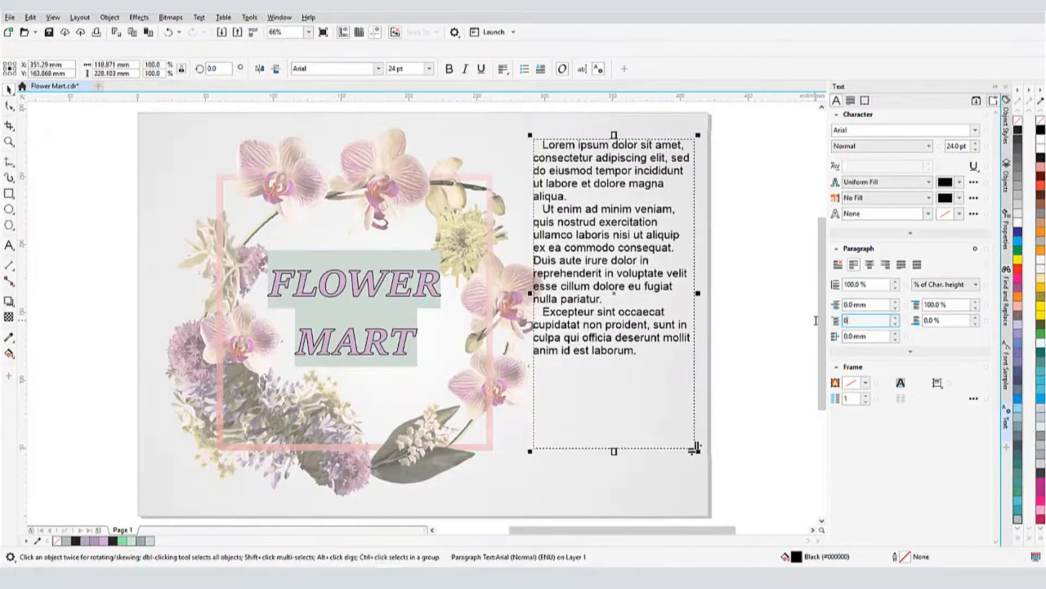
key("Tab")
type("6")
key("Return")
type("0")
key("Return")
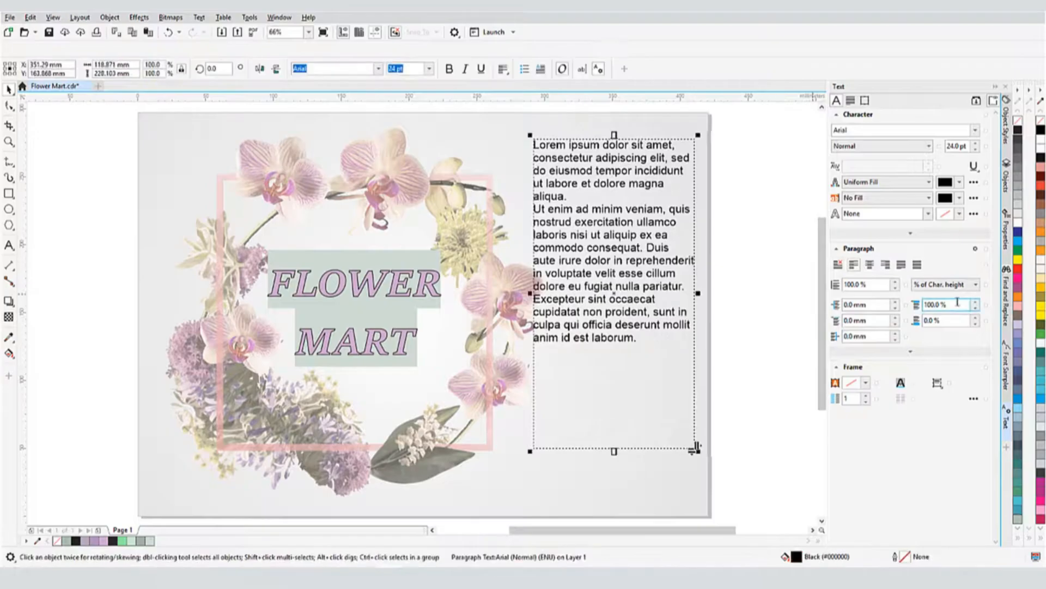
Set the paragraph text's spacing to 125% before and 13% after each paragraph.
left_click(976, 302)
left_click(976, 301)
left_click(976, 301)
left_click(976, 302)
left_click(976, 318)
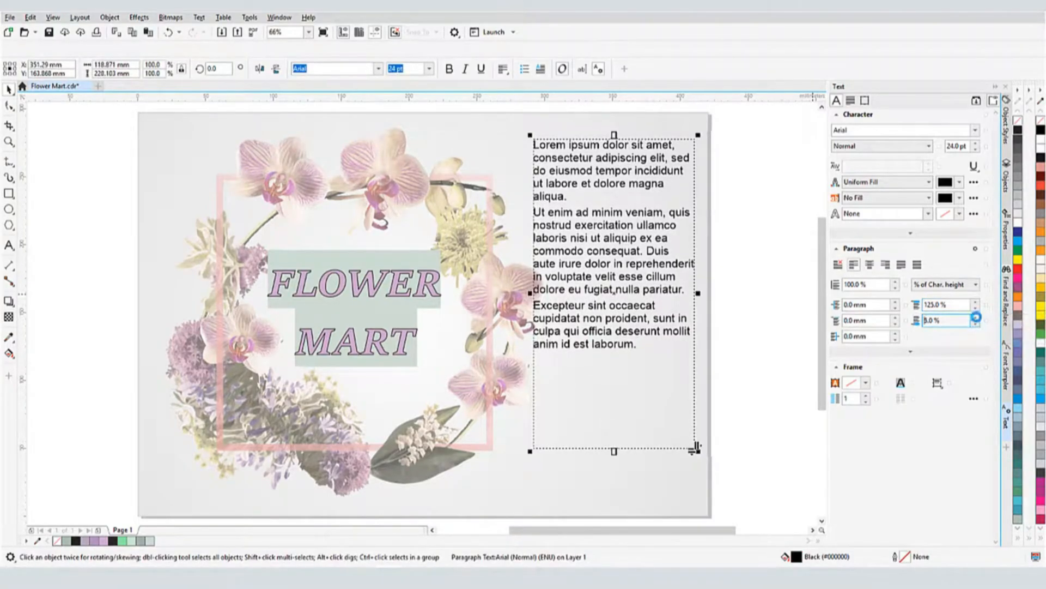
left_click(897, 353)
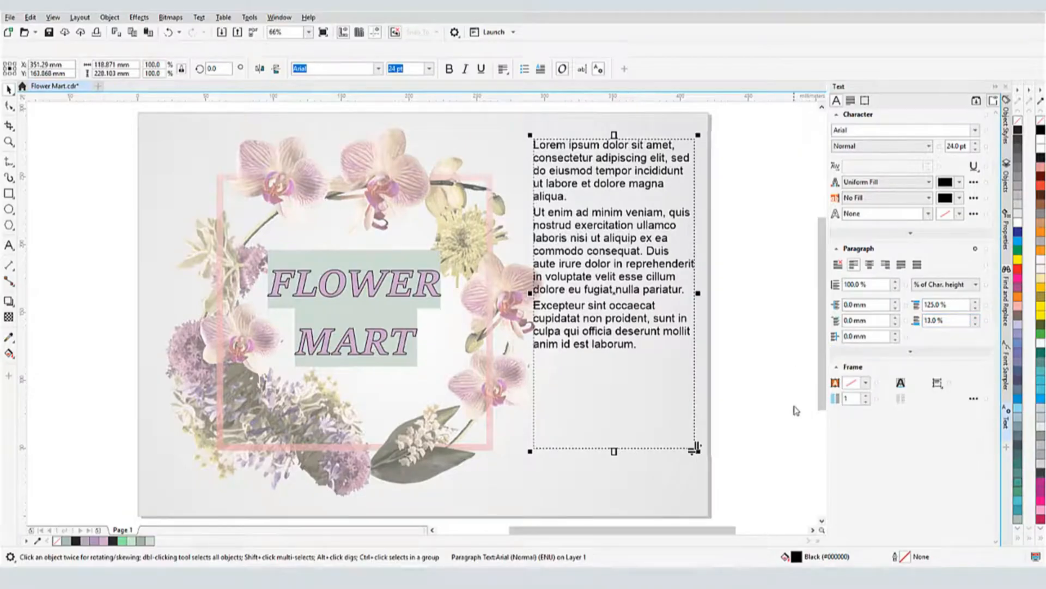
Fill the paragraph text frame's background with pale green, C23 M4 Y18 K0.
left_click(865, 383)
left_click(885, 521)
left_click(881, 521)
left_click(863, 451)
left_click(857, 448)
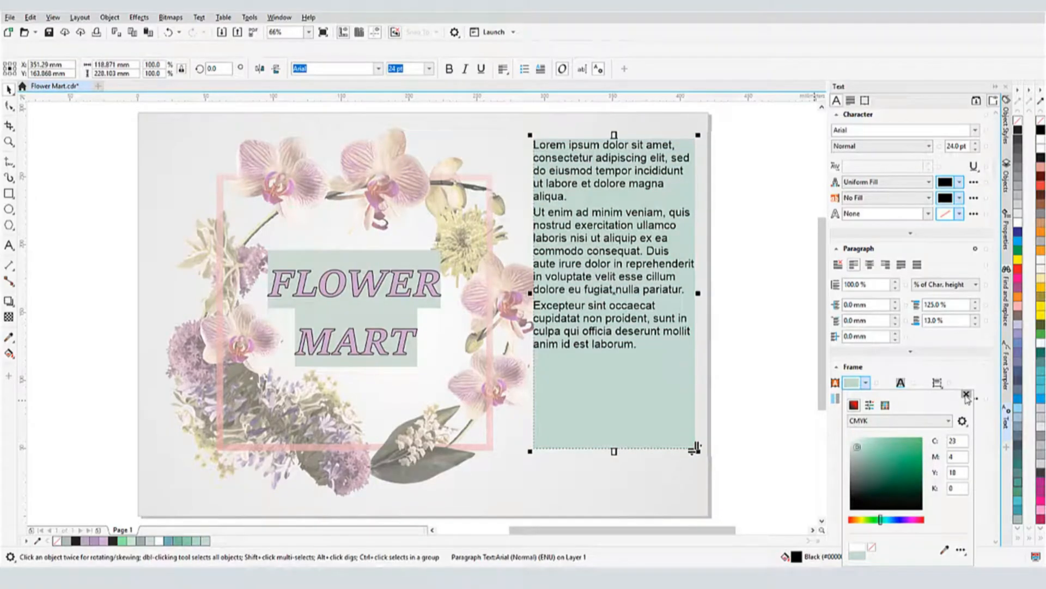
left_click(966, 394)
Try baseline-grid alignment and other vertical alignments in the paragraph frame, returning the text to the top.
left_click(902, 383)
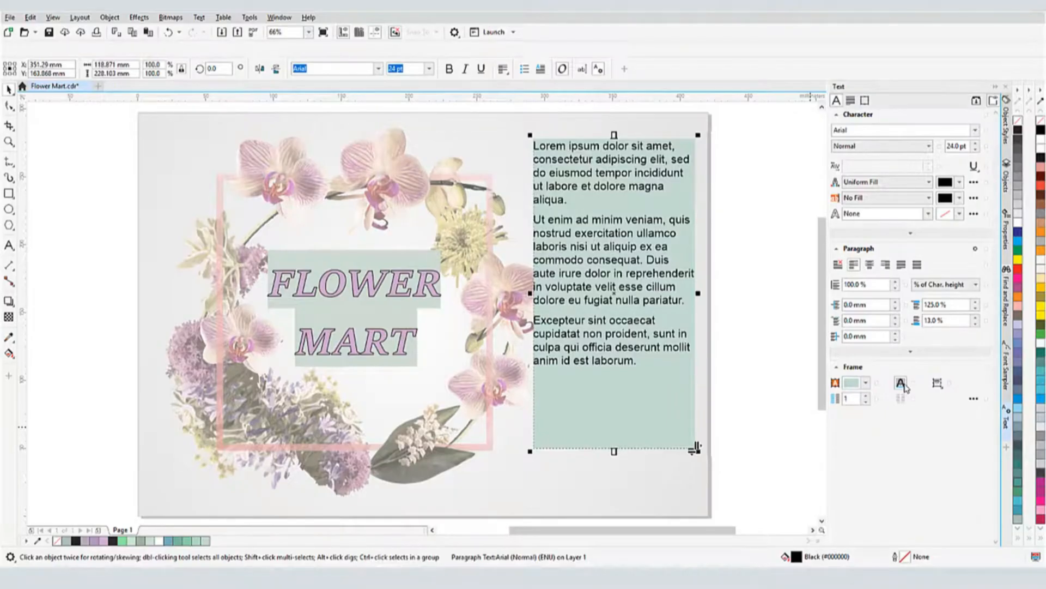
left_click(902, 384)
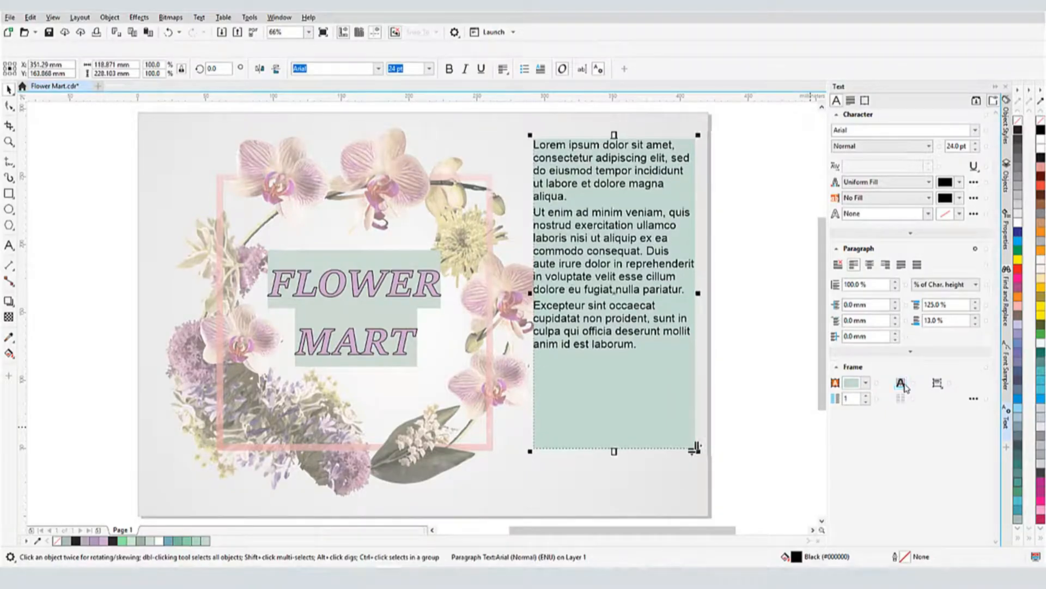
left_click(937, 383)
left_click(954, 412)
left_click(938, 383)
left_click(949, 422)
left_click(938, 383)
left_click(948, 399)
Change the number of columns in the paragraph text frame.
left_click(866, 396)
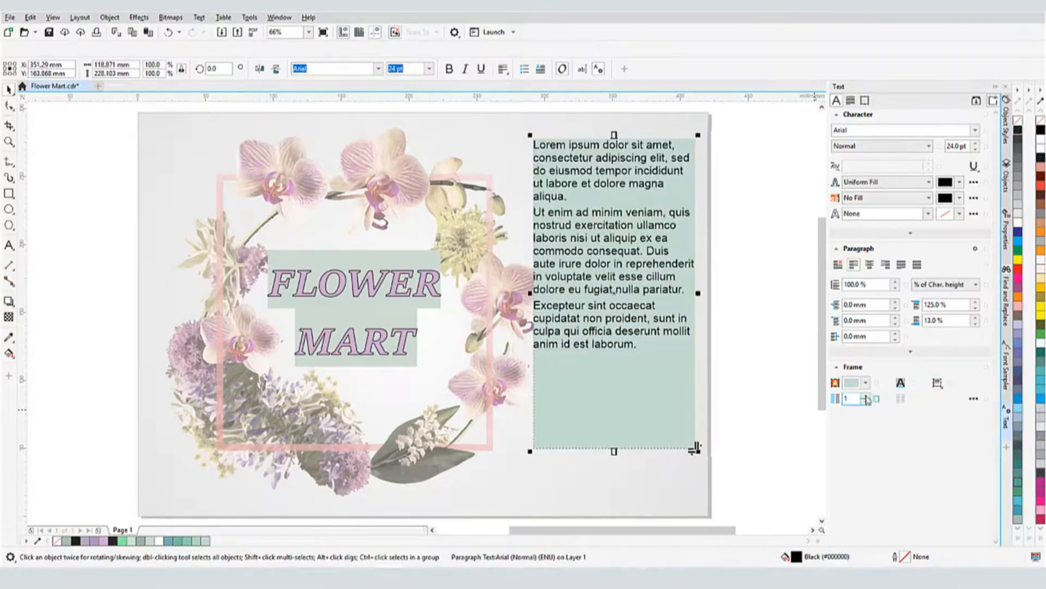